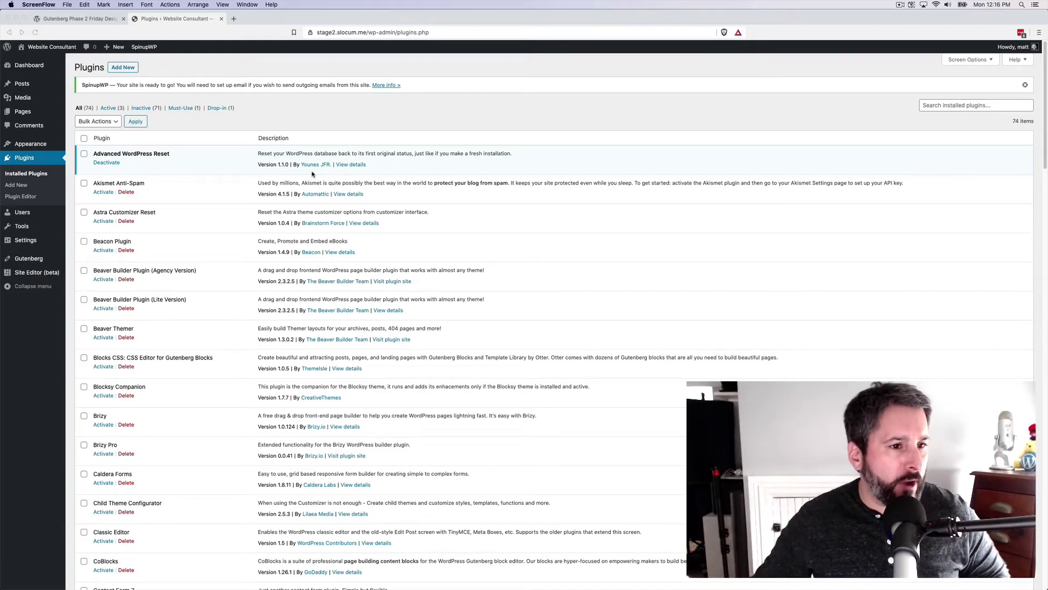
# Switch to the 'Gutenberg Phase 2 Friday Design Update #54' post and scroll to its Cover block section.
pyautogui.click(46, 15)
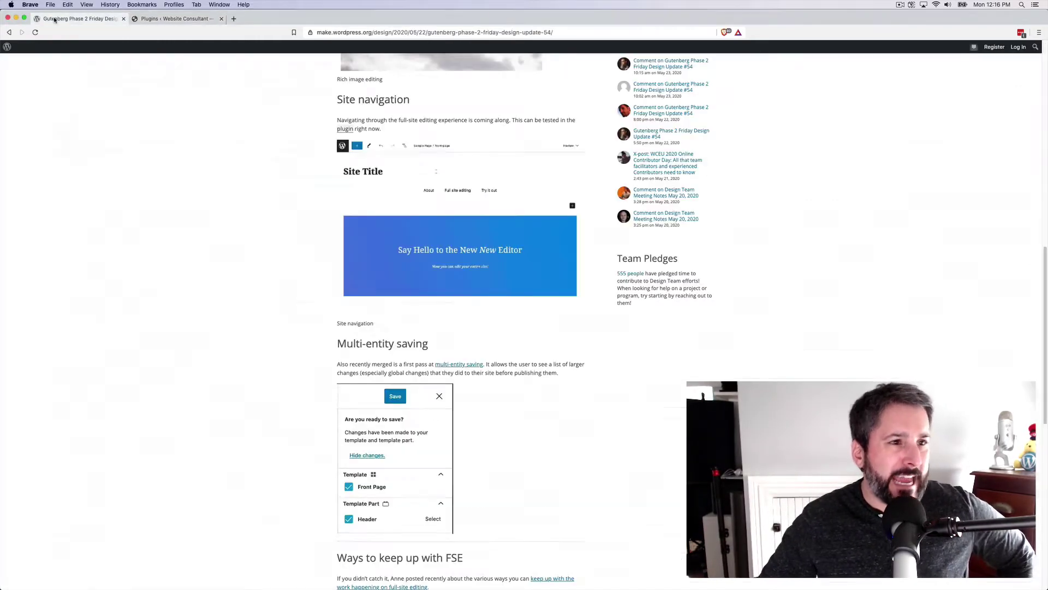
pyautogui.scroll(10, 327, 192)
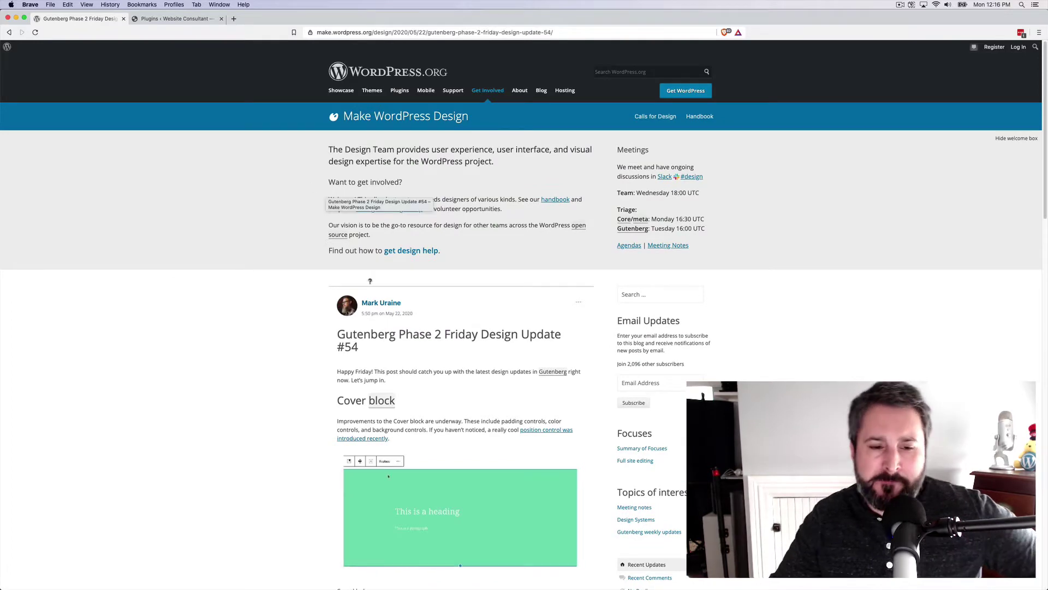
pyautogui.scroll(-3, 404, 294)
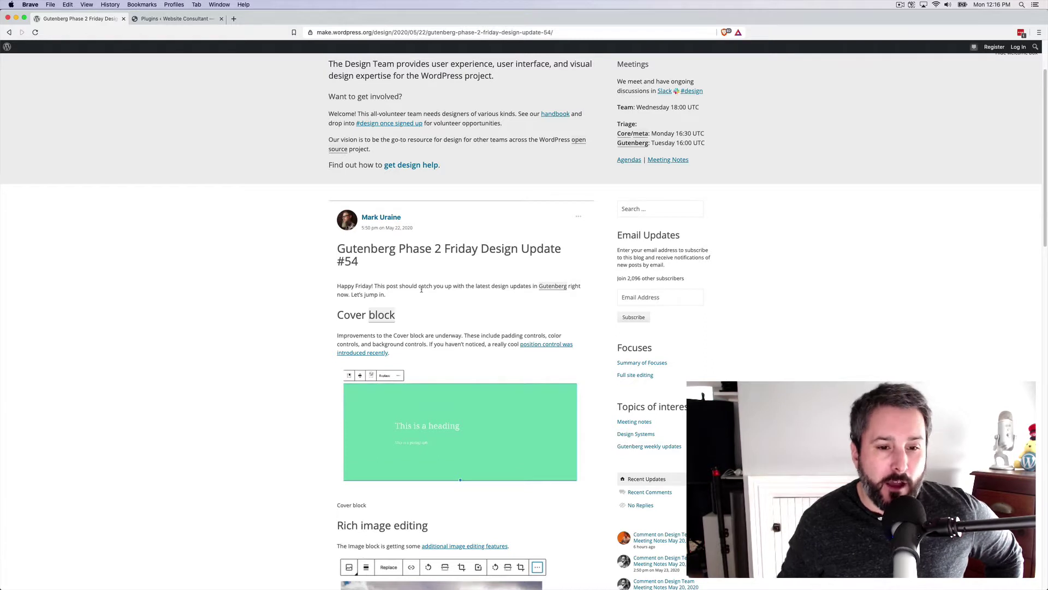
# Scroll the design update post past Rich image editing to the Site navigation and Multi-entity saving sections.
pyautogui.scroll(-1, 415, 317)
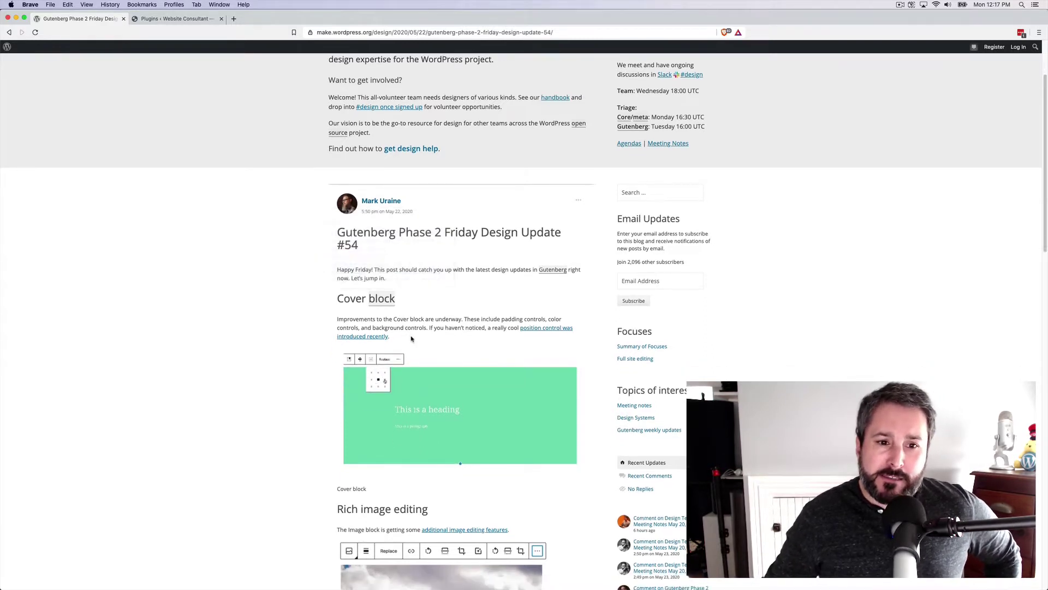
pyautogui.scroll(-4, 412, 338)
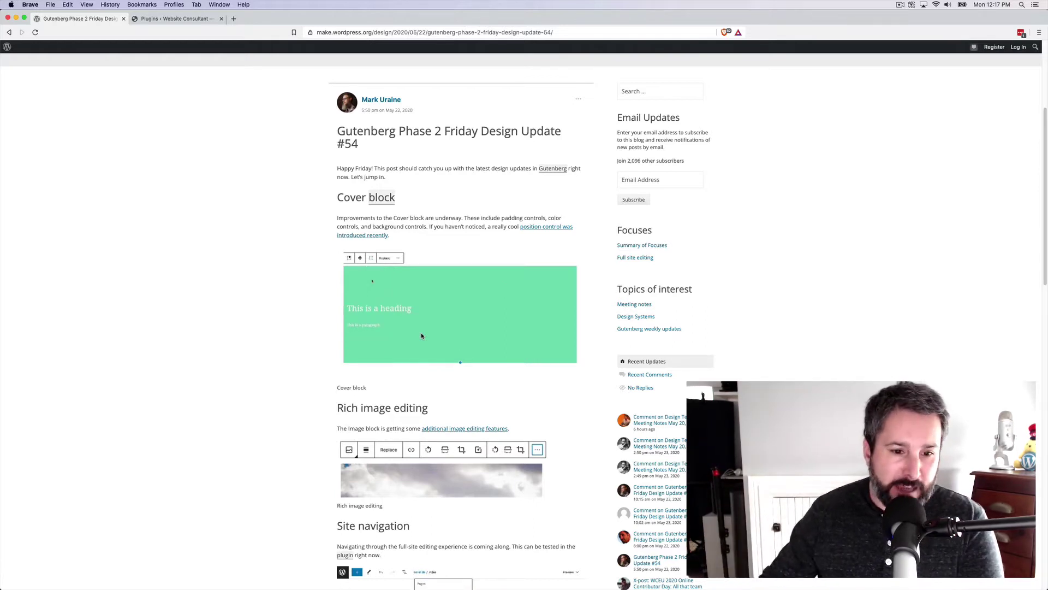
pyautogui.scroll(-1, 434, 384)
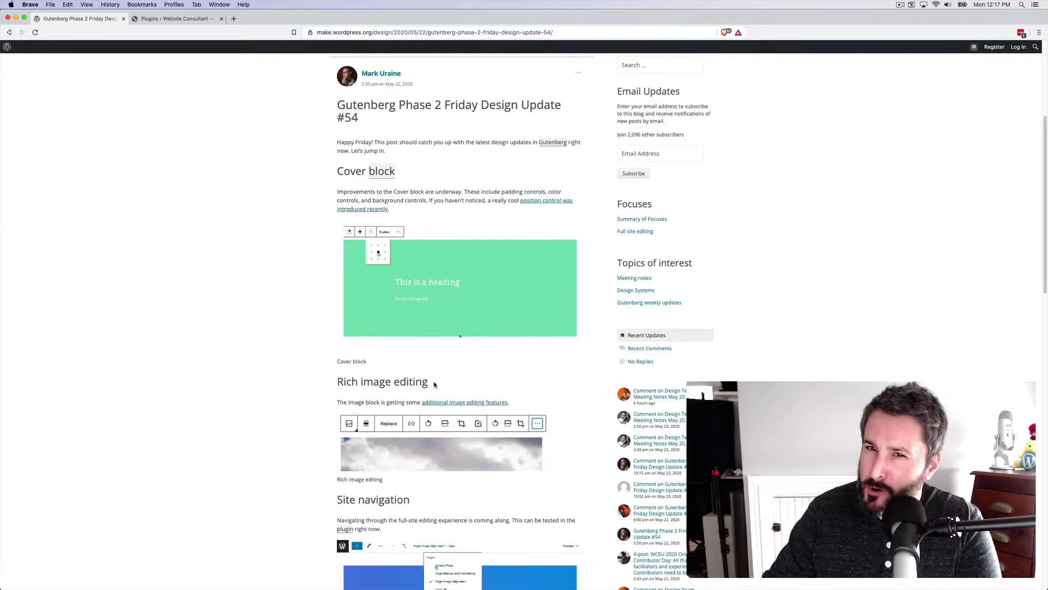
pyautogui.scroll(-1, 425, 394)
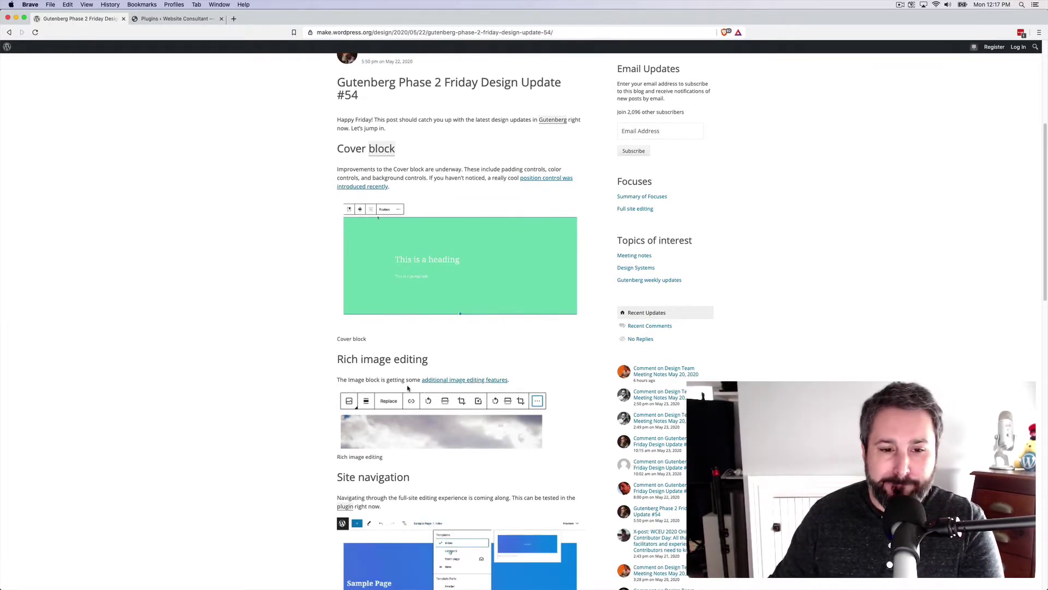
pyautogui.scroll(-1, 409, 385)
pyautogui.scroll(-3, 422, 374)
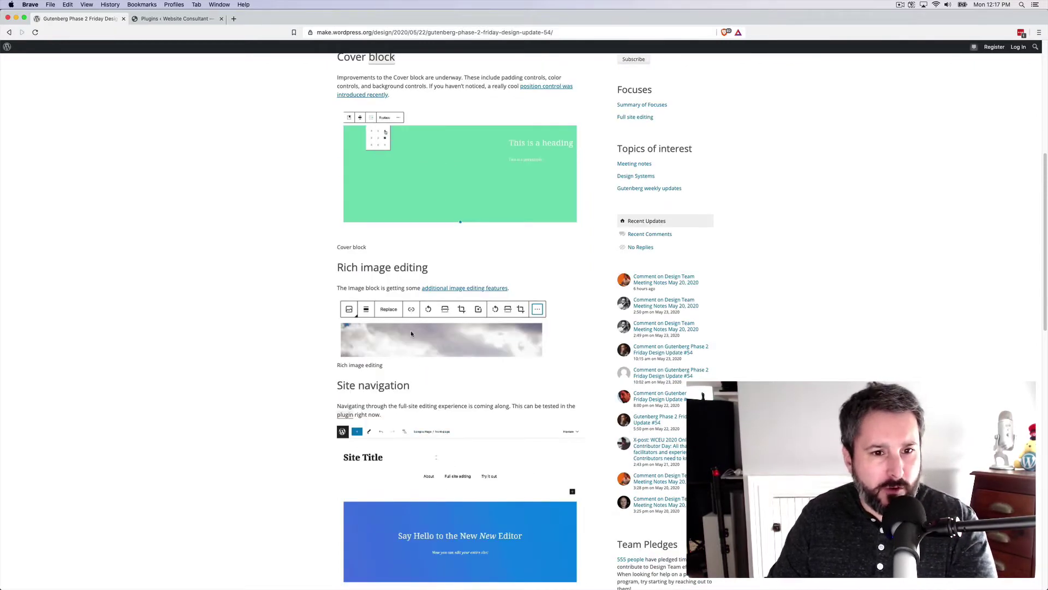
pyautogui.scroll(-1, 411, 334)
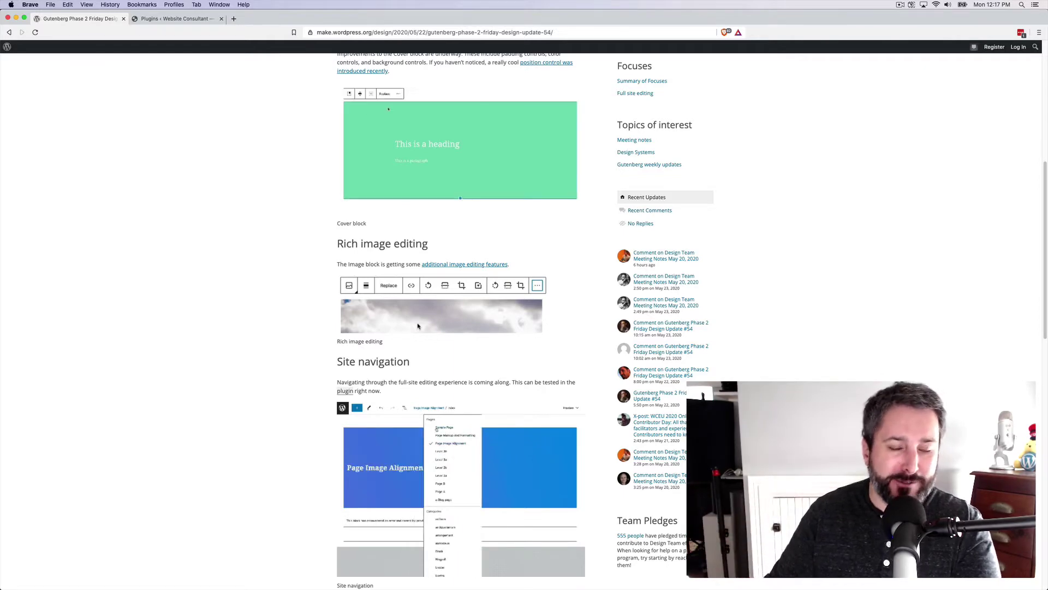
pyautogui.scroll(-5, 427, 372)
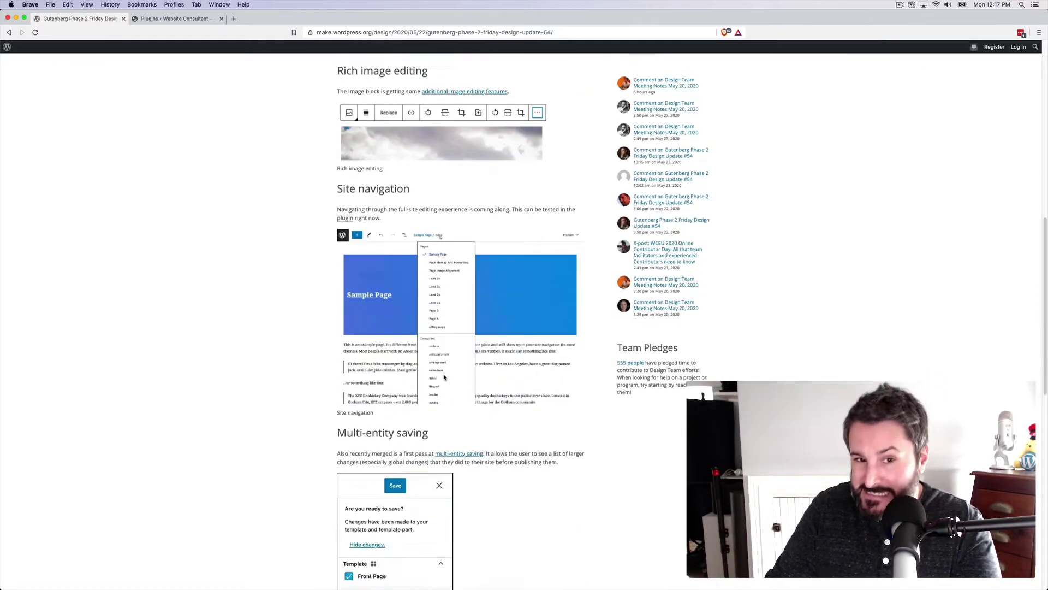
pyautogui.scroll(-1, 442, 378)
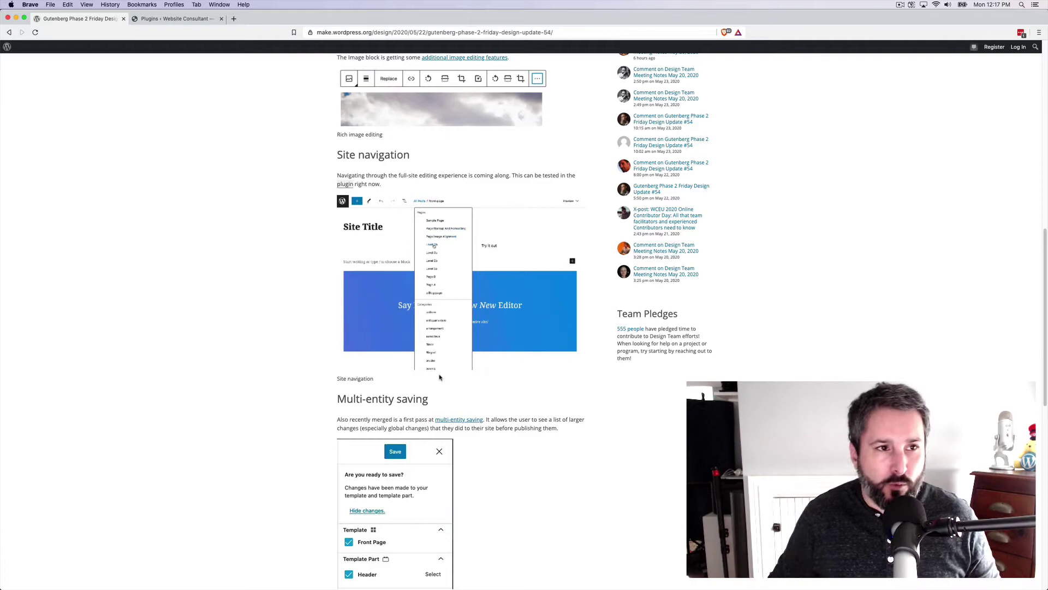
# Return to the installed plugins list and bring up Gutenberg's Experiments settings.
pyautogui.click(197, 24)
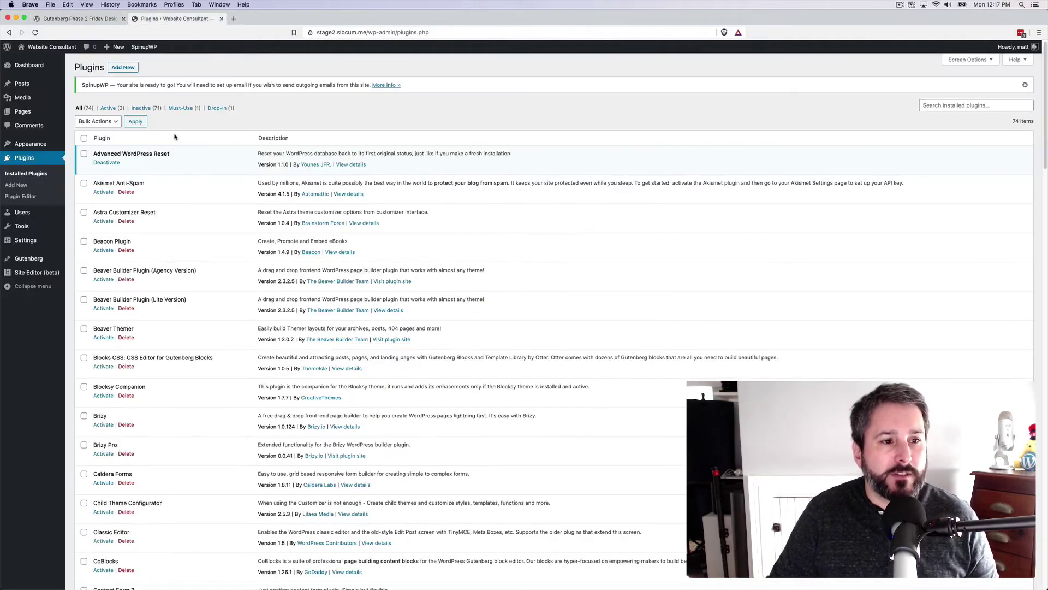
pyautogui.scroll(-15, 170, 321)
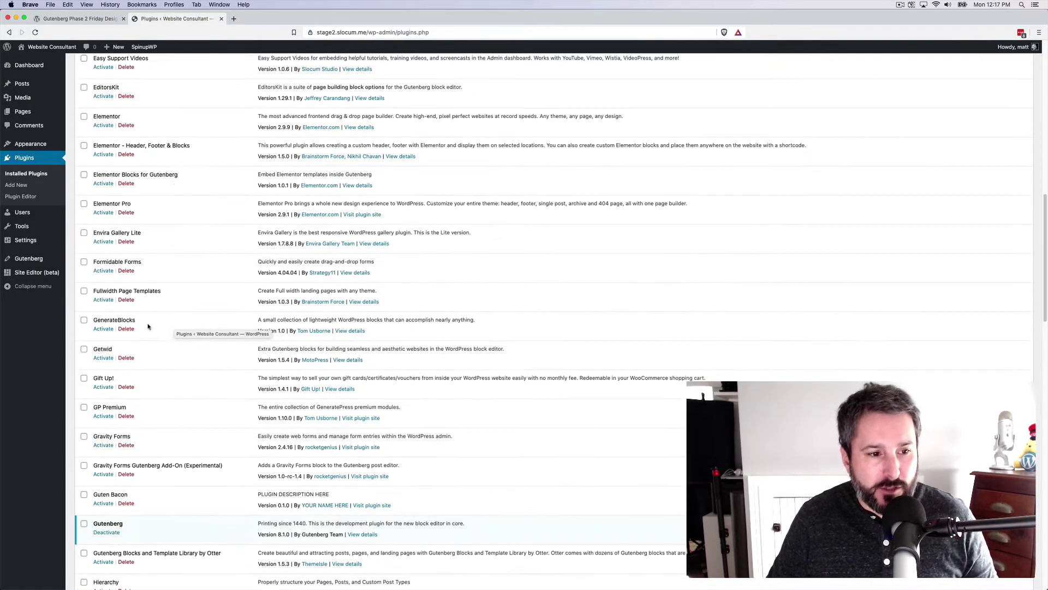
pyautogui.scroll(-5, 148, 327)
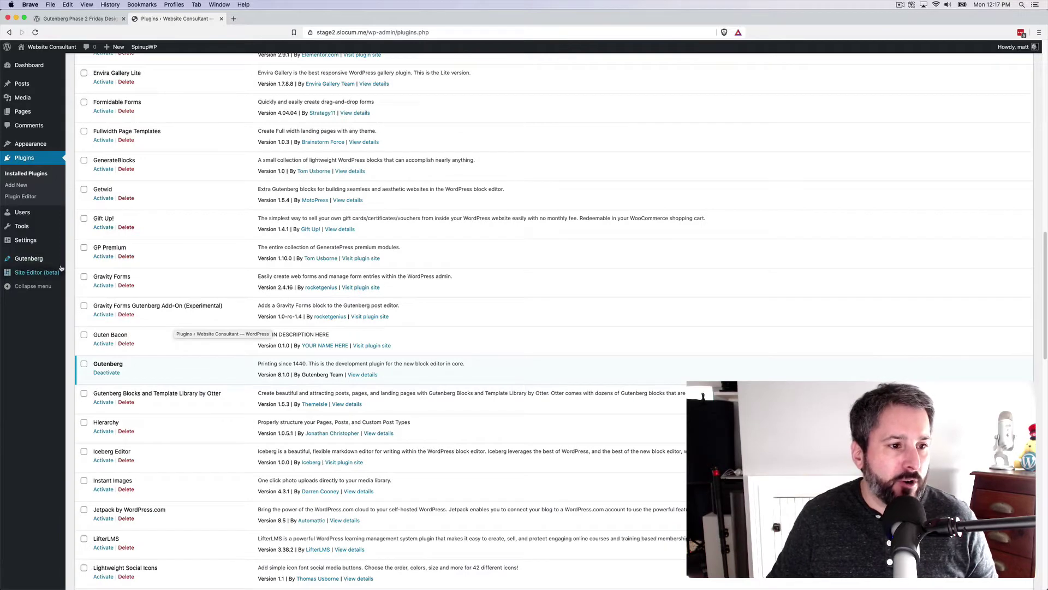
pyautogui.moveTo(33, 259)
pyautogui.click(86, 318)
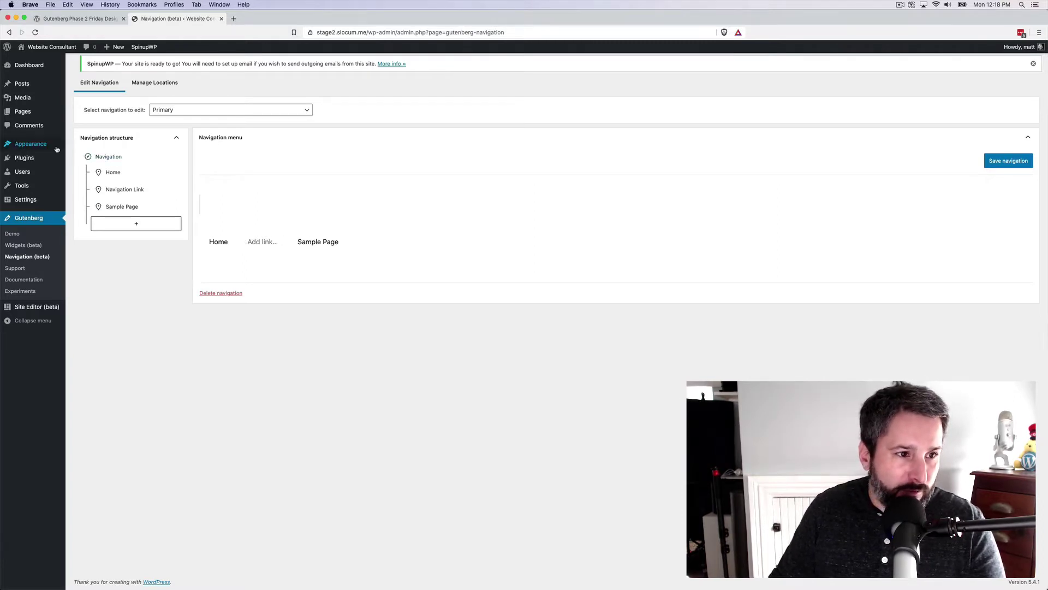
# Open Appearance > Menus in a new tab, view it, then return to the Navigation (beta) editor.
pyautogui.moveTo(33, 143)
pyautogui.keyDown('super'); pyautogui.click(95, 181); pyautogui.keyUp('super')
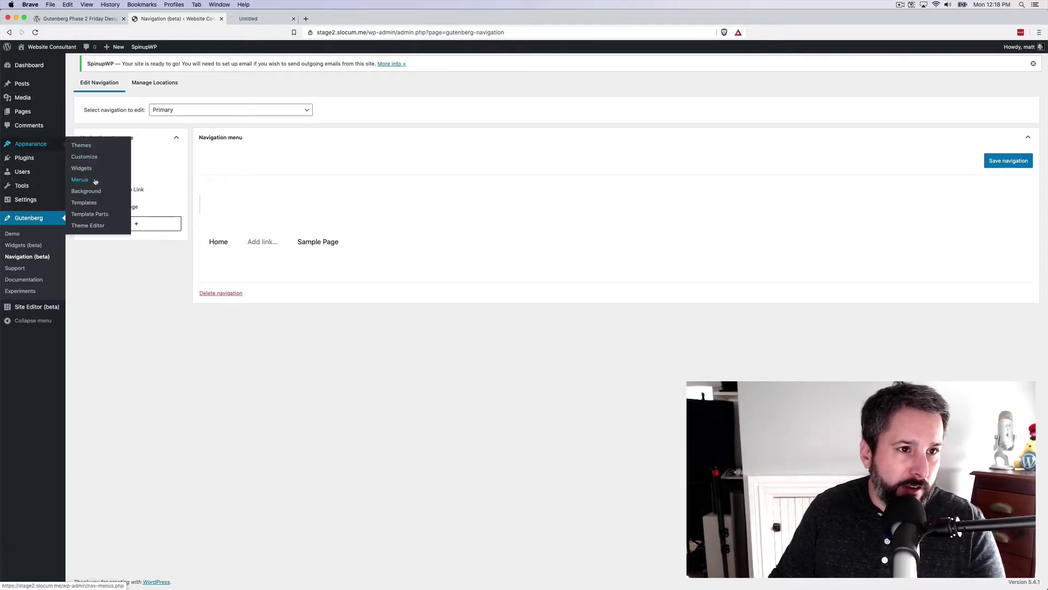
pyautogui.click(262, 19)
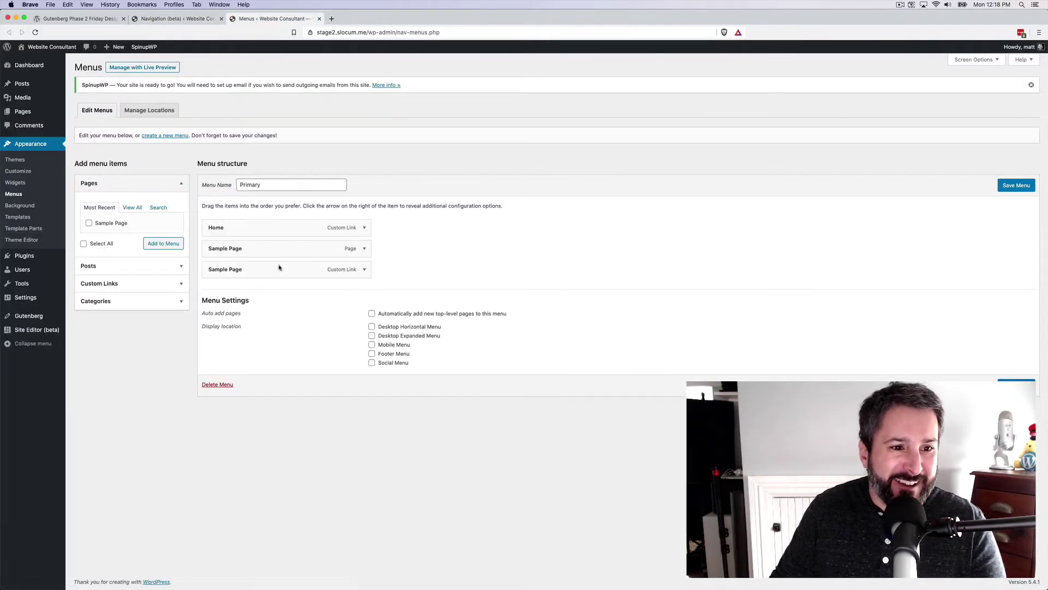
pyautogui.click(193, 19)
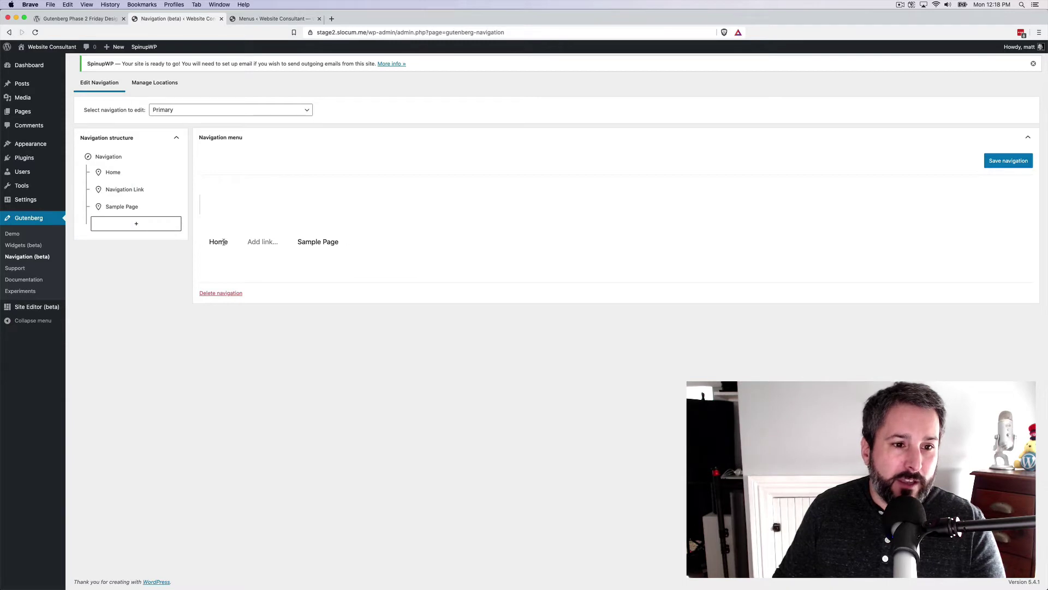
# Move the Sample Page link back and forth around the empty link, then remove it from the menu.
pyautogui.click(333, 238)
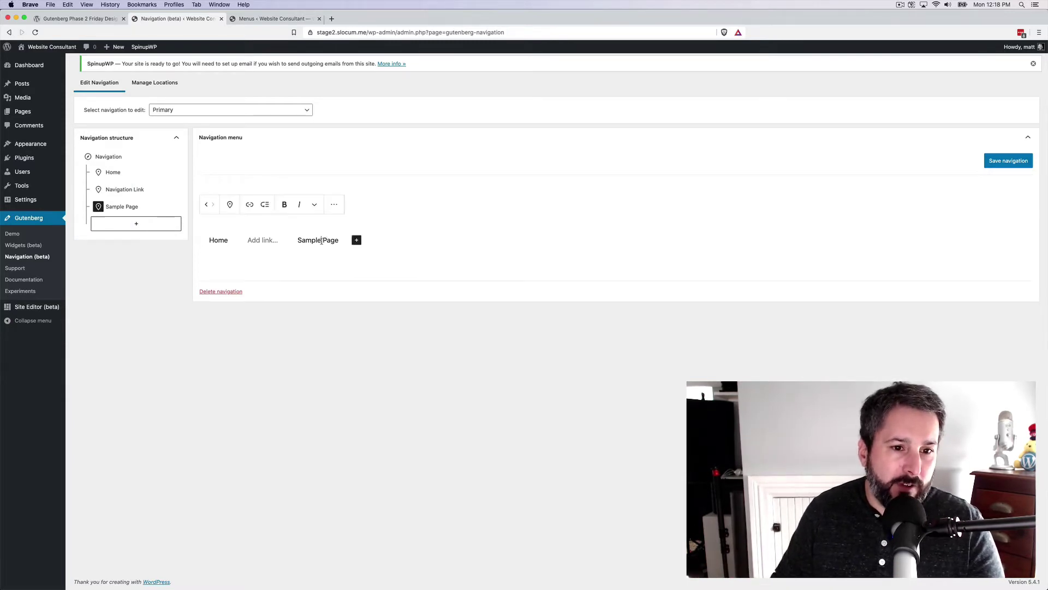
pyautogui.click(207, 205)
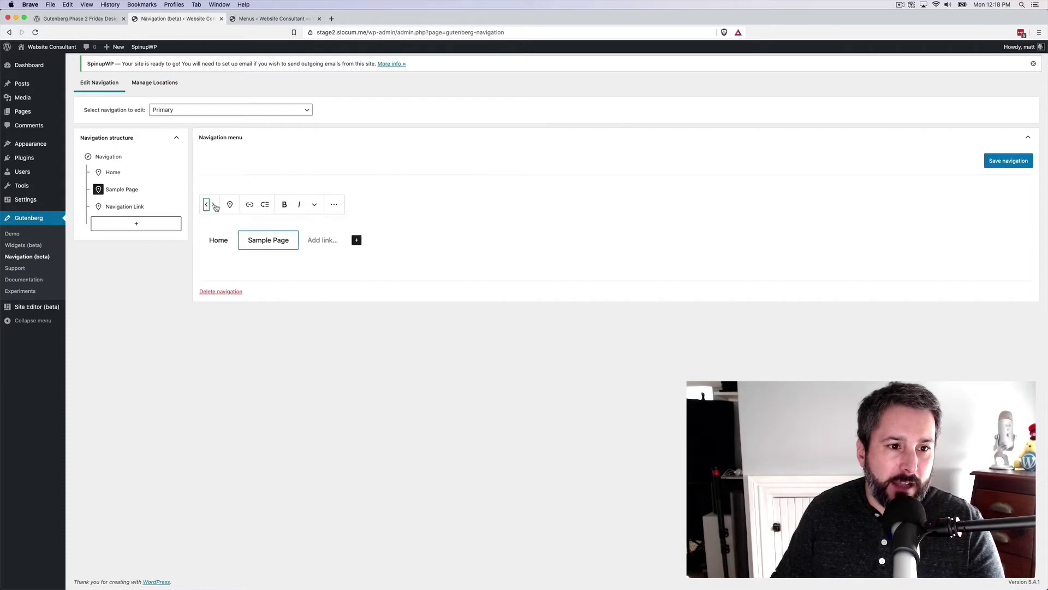
pyautogui.click(213, 205)
pyautogui.click(206, 206)
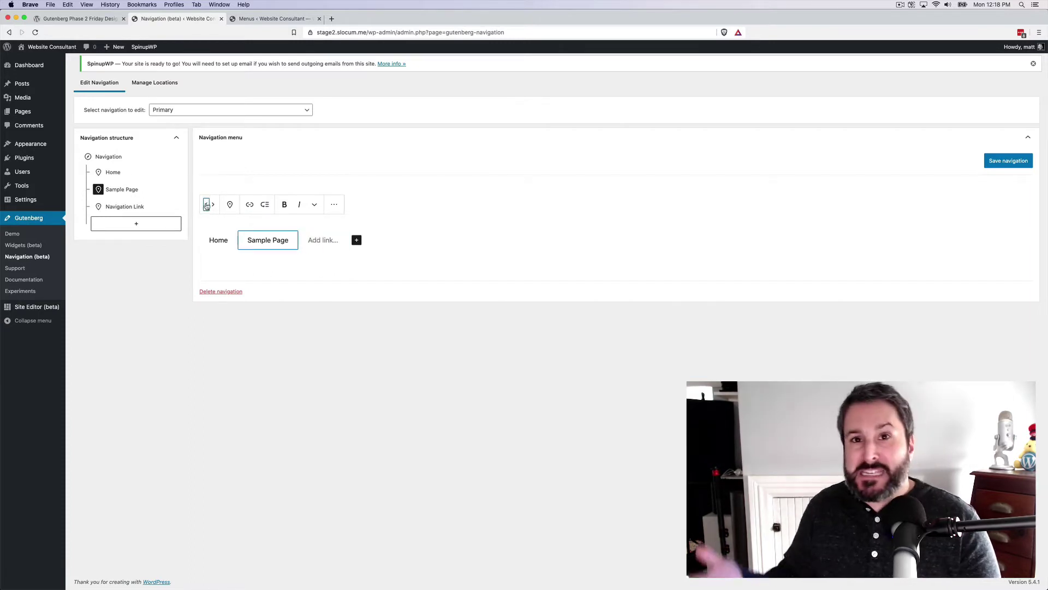
pyautogui.click(213, 205)
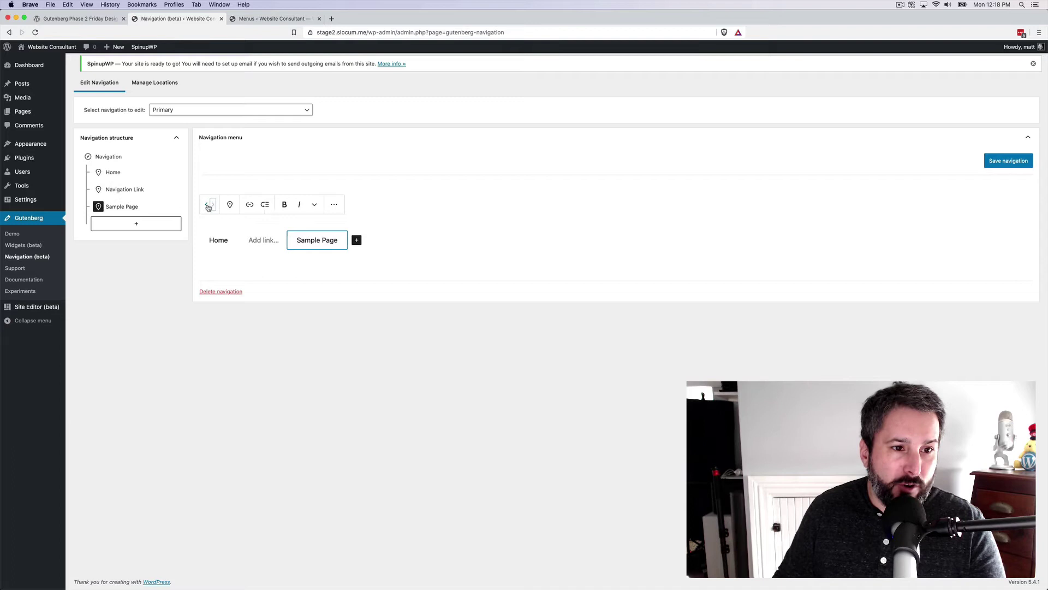
pyautogui.click(207, 205)
pyautogui.click(334, 205)
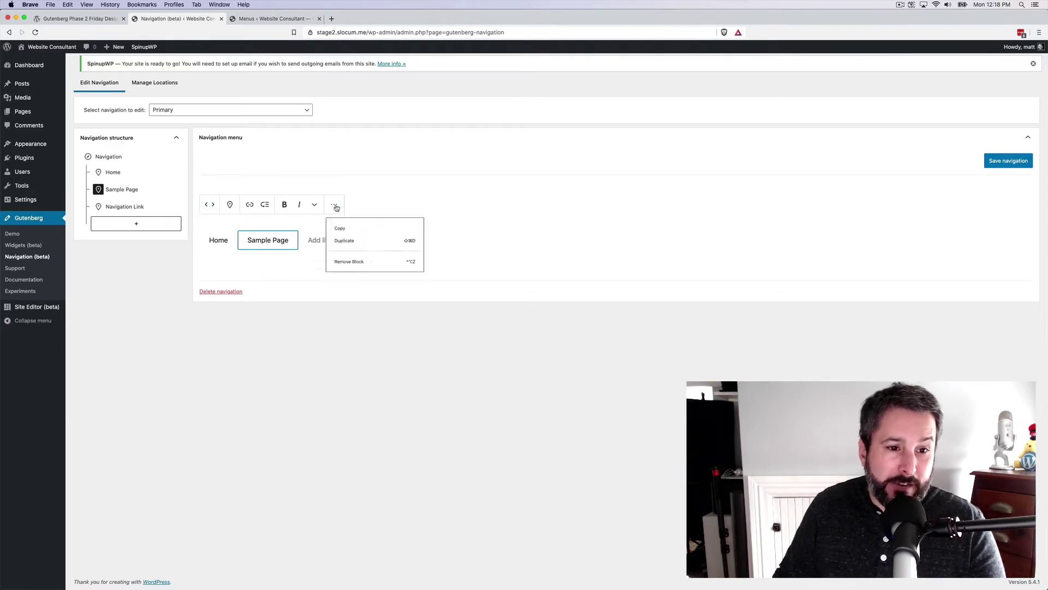
pyautogui.click(373, 271)
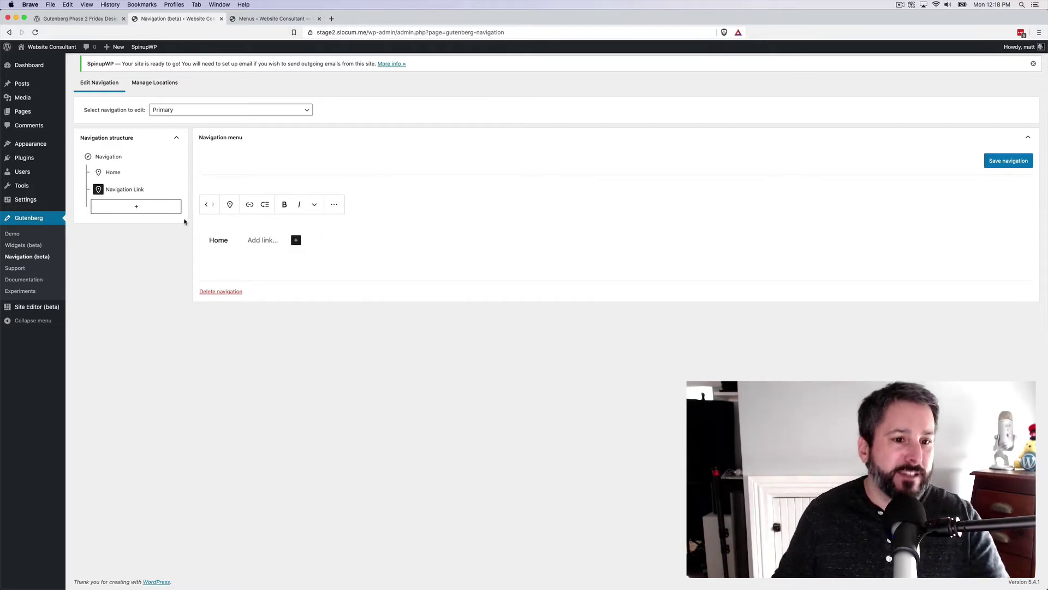
# Add a new link pointing to Sample Page and start an empty submenu item under it.
pyautogui.click(295, 240)
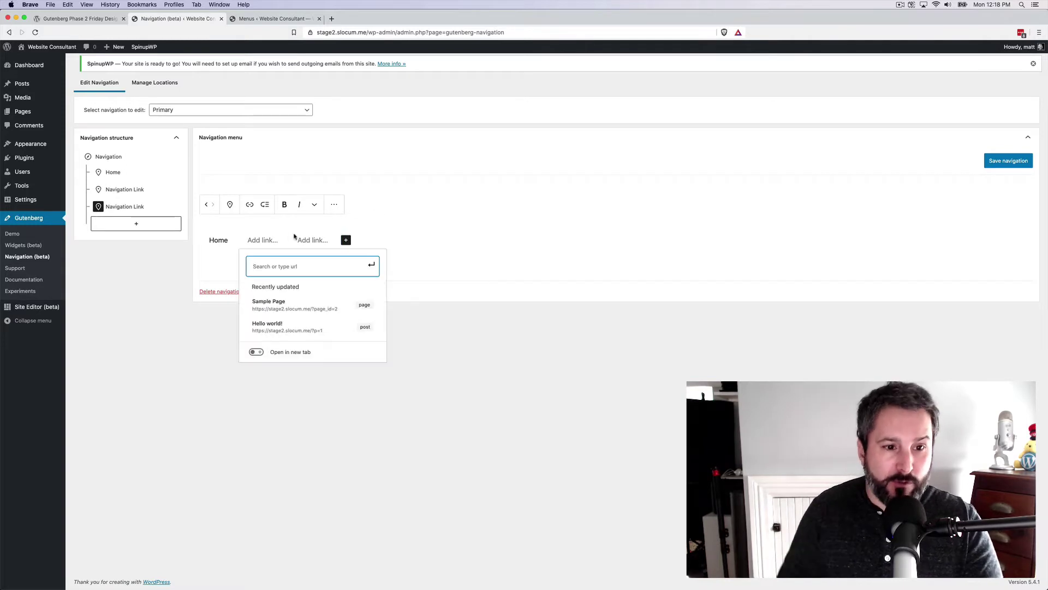
pyautogui.click(272, 305)
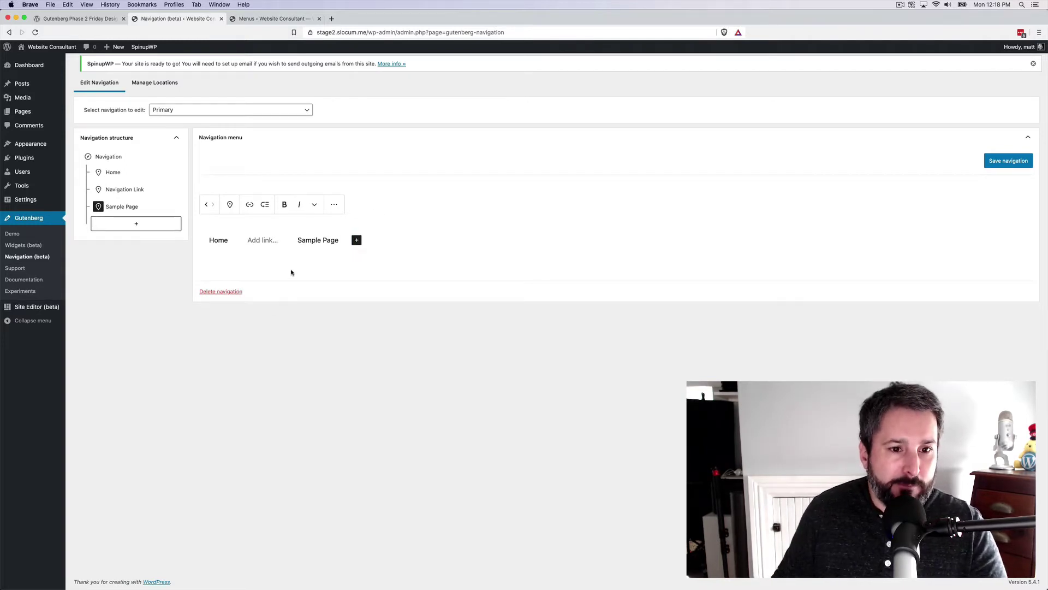
pyautogui.click(264, 209)
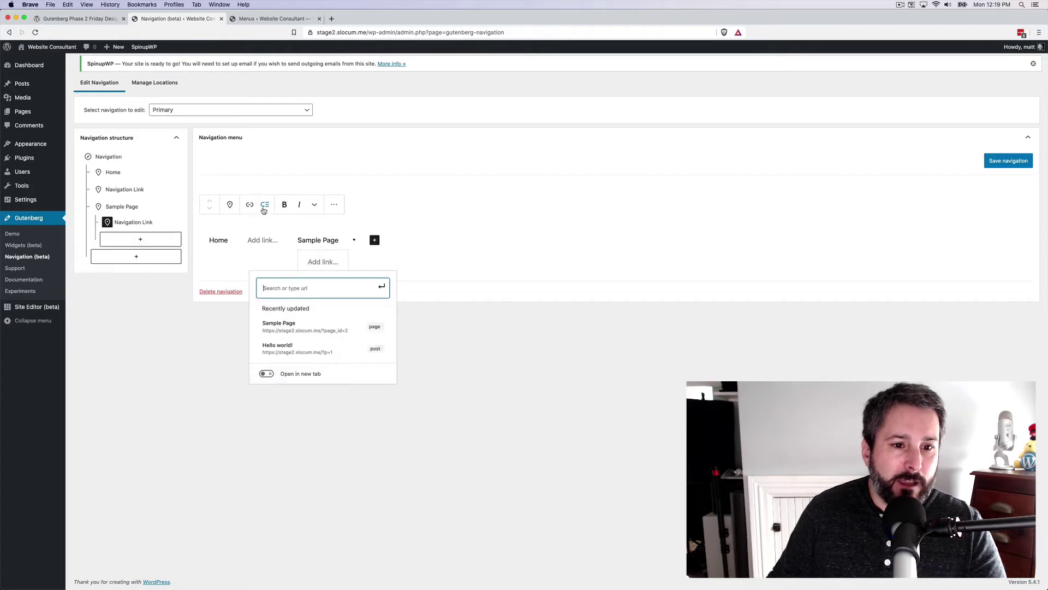
# Nest Hello world! under Sample Page, add four empty menu links, then go to Site Editor (beta).
pyautogui.click(300, 352)
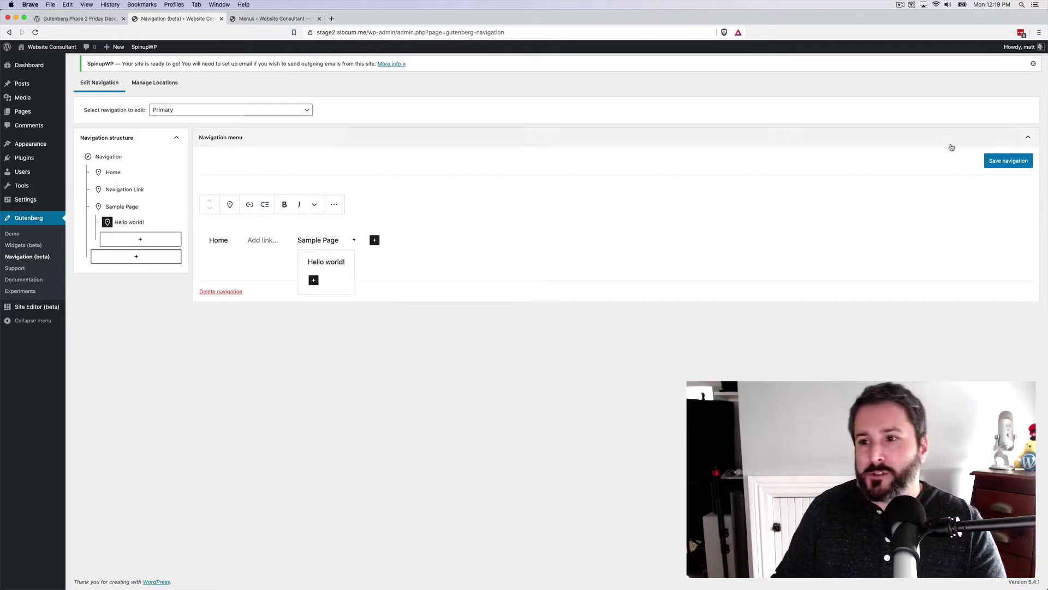
pyautogui.click(1009, 165)
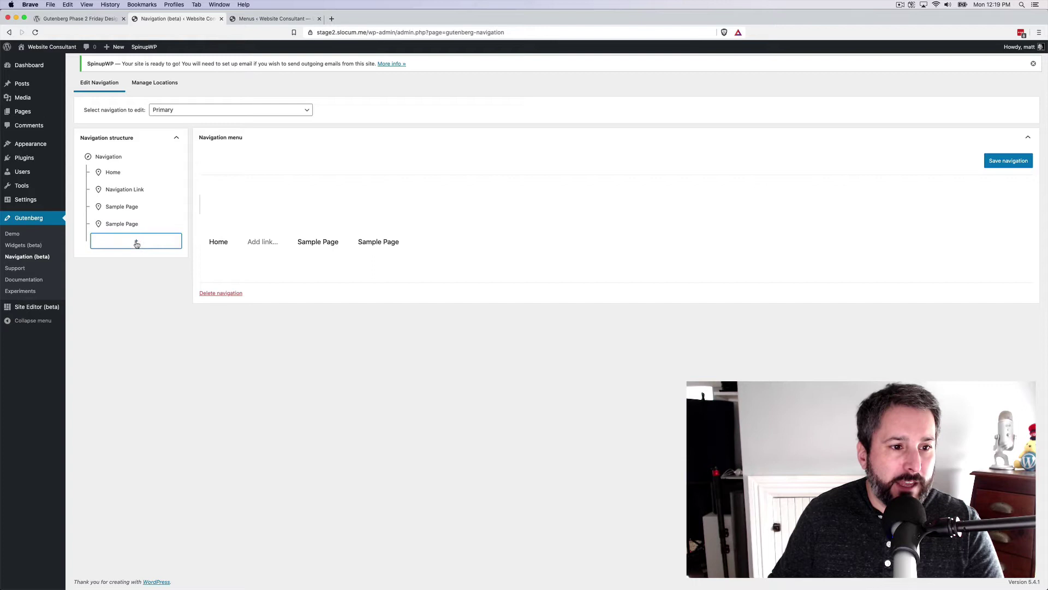
pyautogui.click(136, 242)
pyautogui.click(130, 259)
pyautogui.click(135, 276)
pyautogui.click(137, 292)
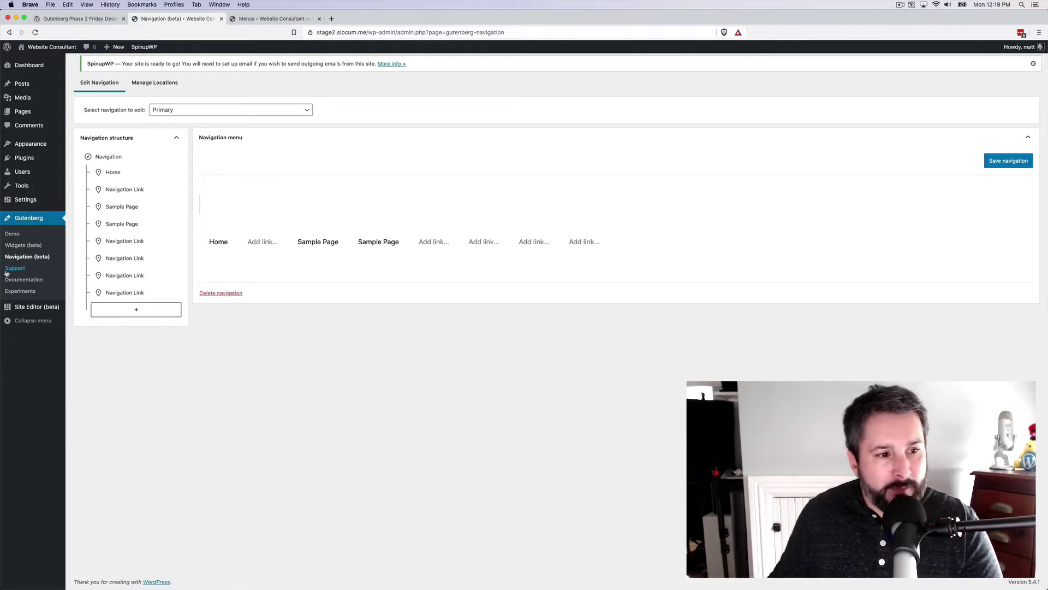
pyautogui.click(37, 313)
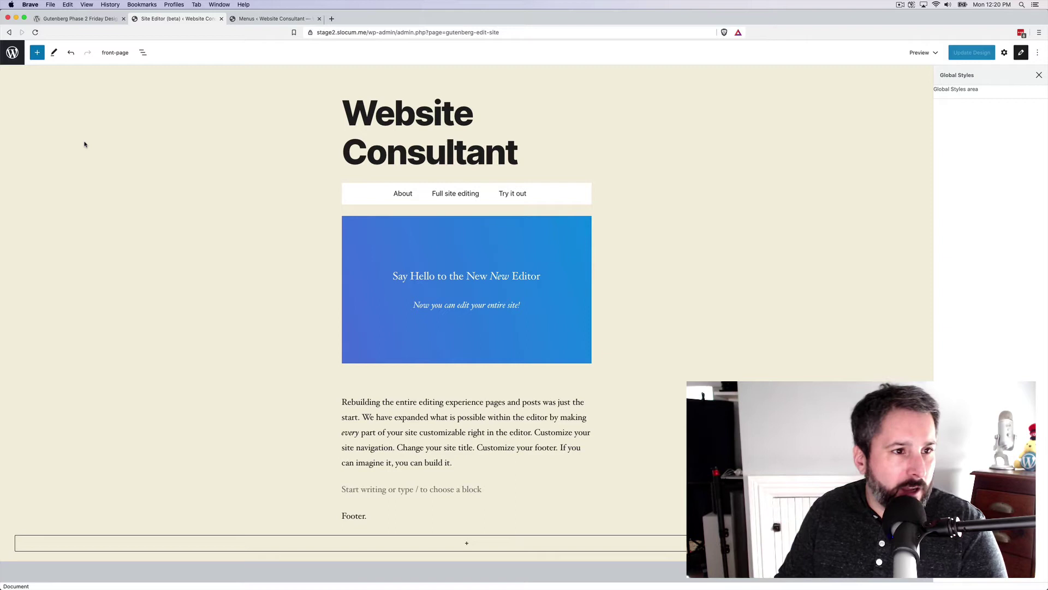
pyautogui.click(118, 52)
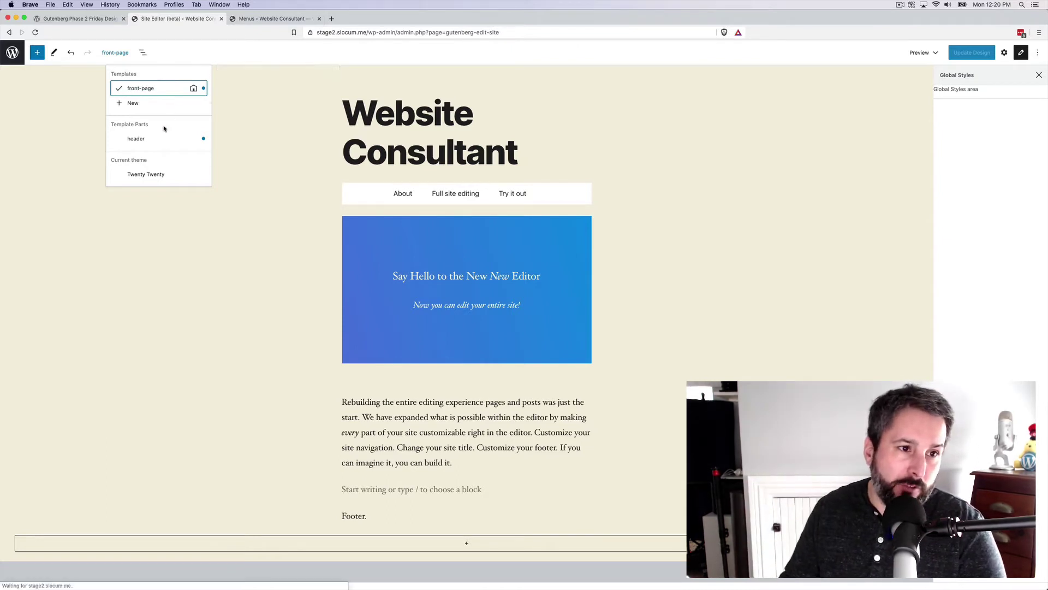
pyautogui.moveTo(164, 140)
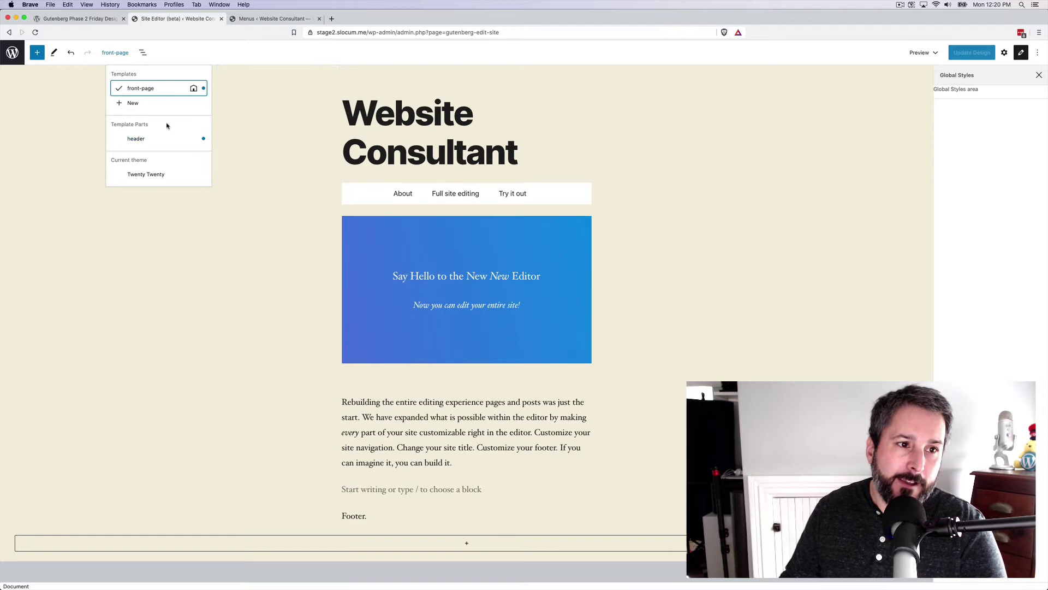
pyautogui.moveTo(179, 91)
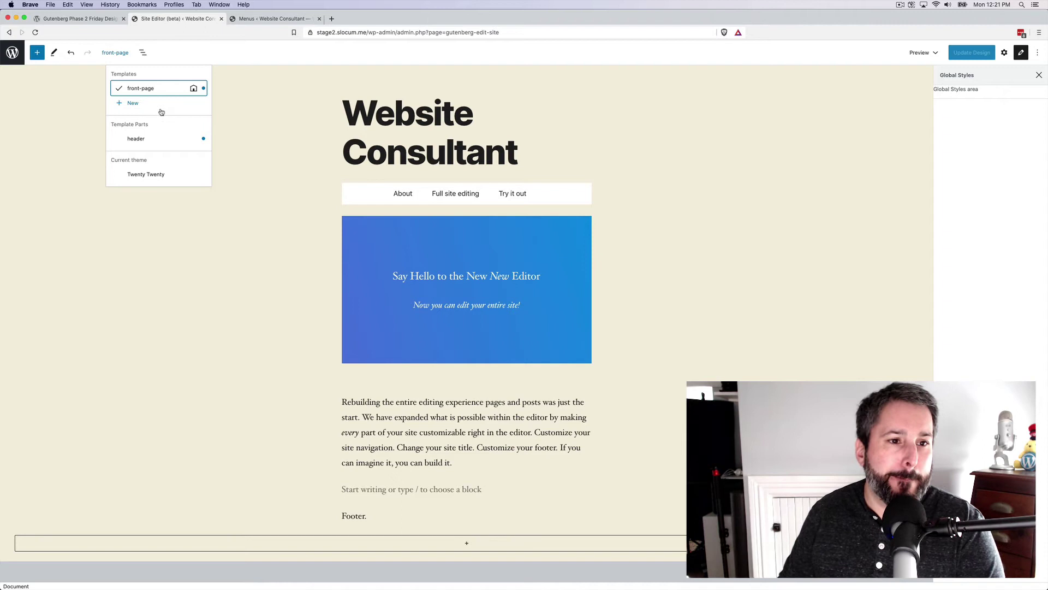
# Insert a Post Title block from Layout Elements below the Footer. paragraph.
pyautogui.click(486, 450)
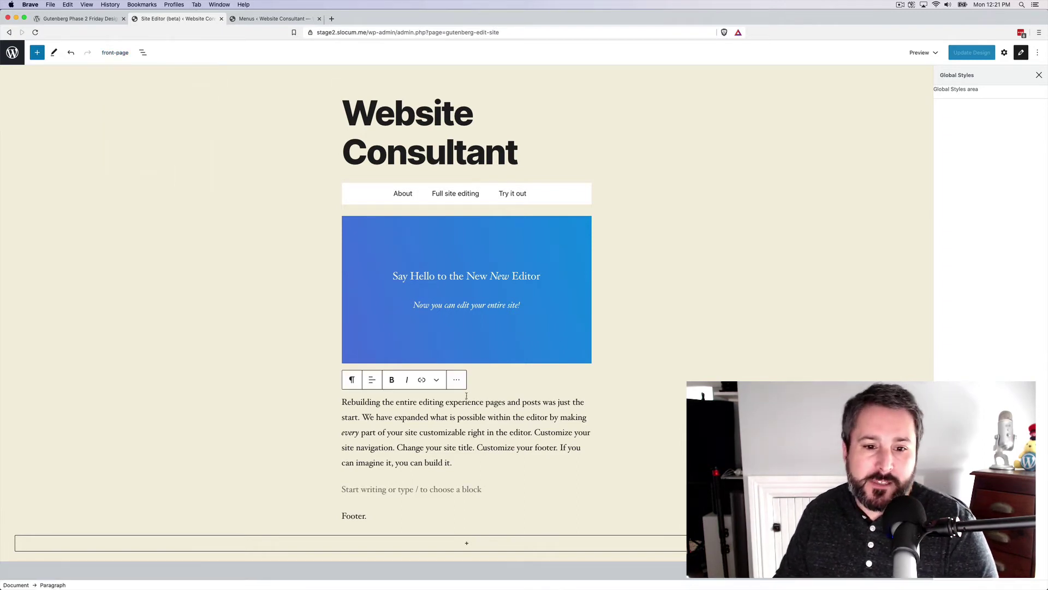
pyautogui.click(466, 544)
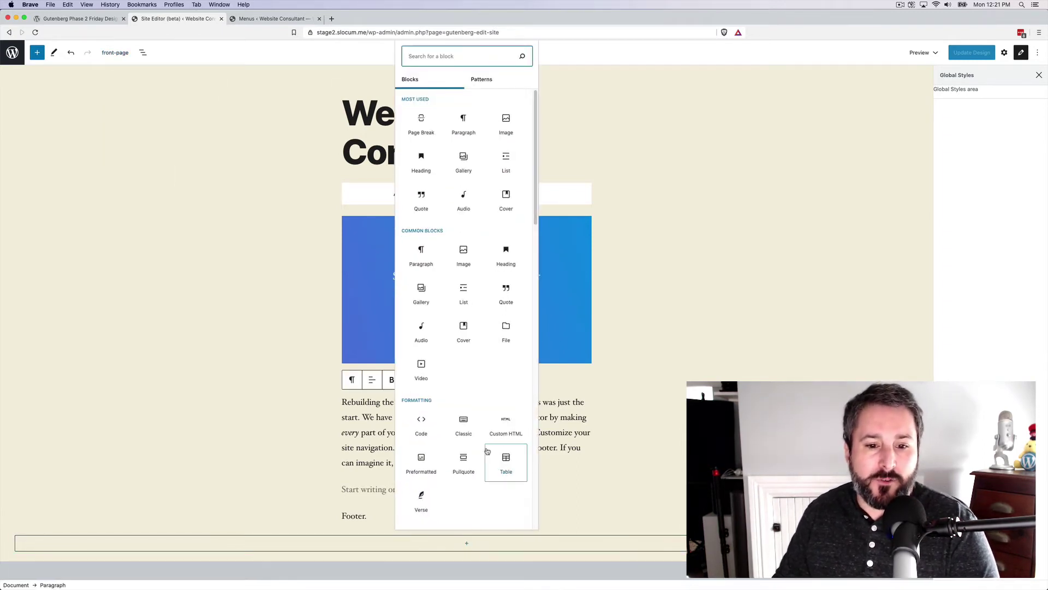
pyautogui.scroll(-2, 470, 339)
pyautogui.scroll(-5, 470, 373)
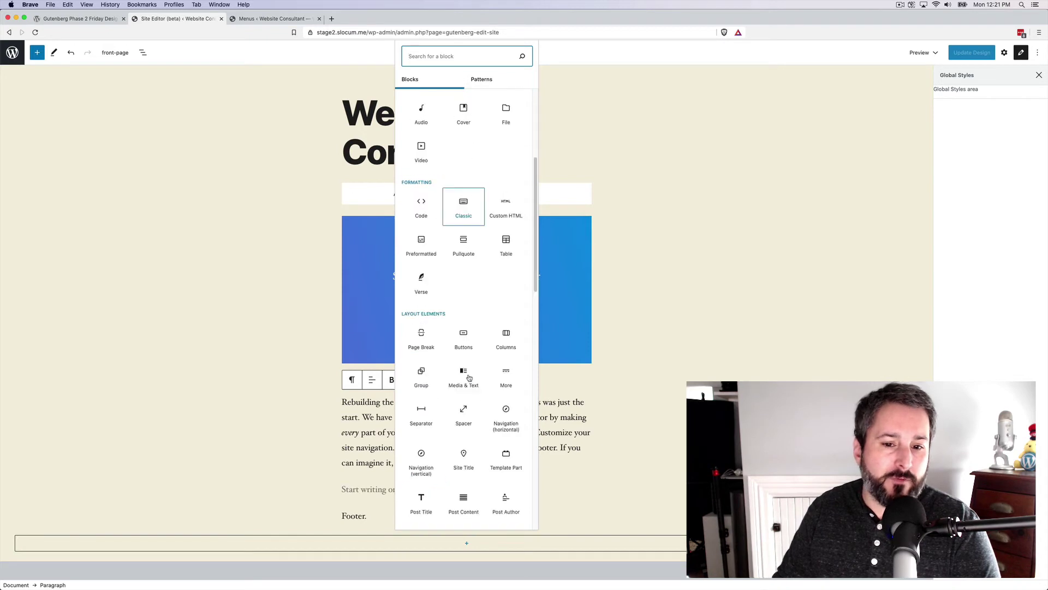
pyautogui.scroll(-3, 512, 427)
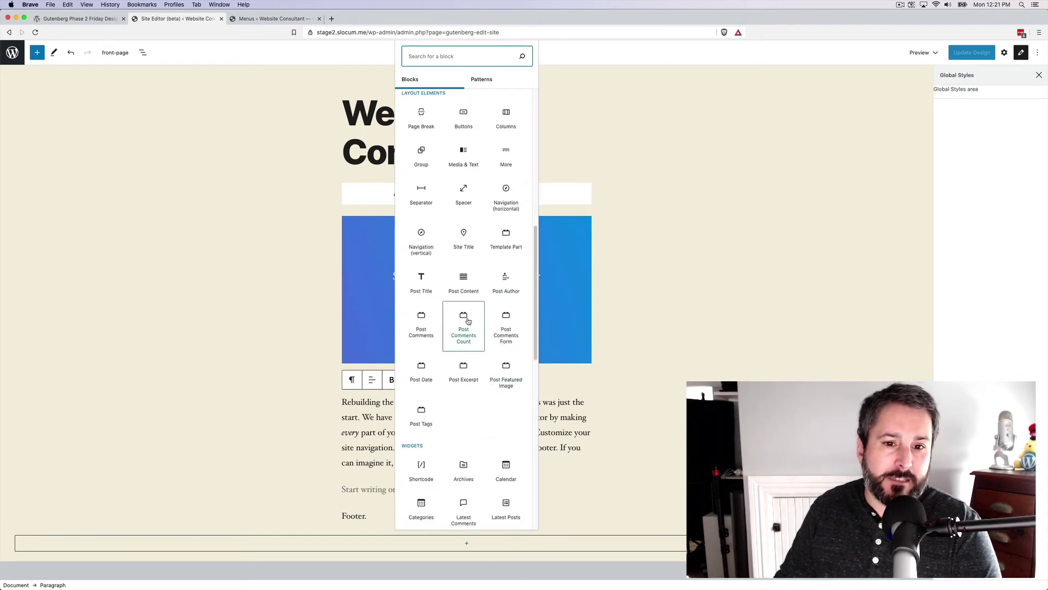
pyautogui.scroll(1, 469, 308)
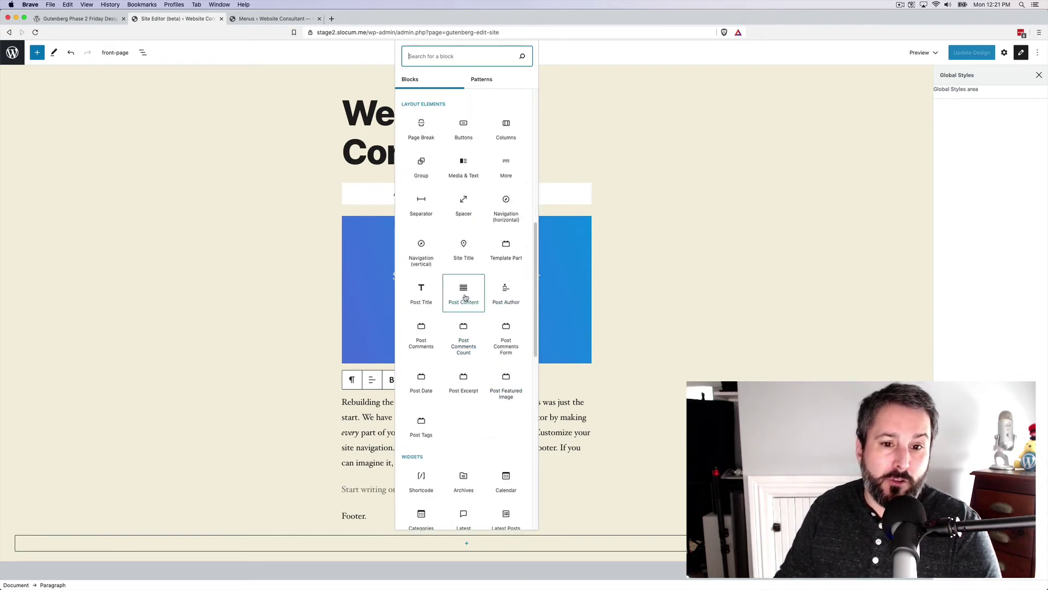
pyautogui.click(427, 294)
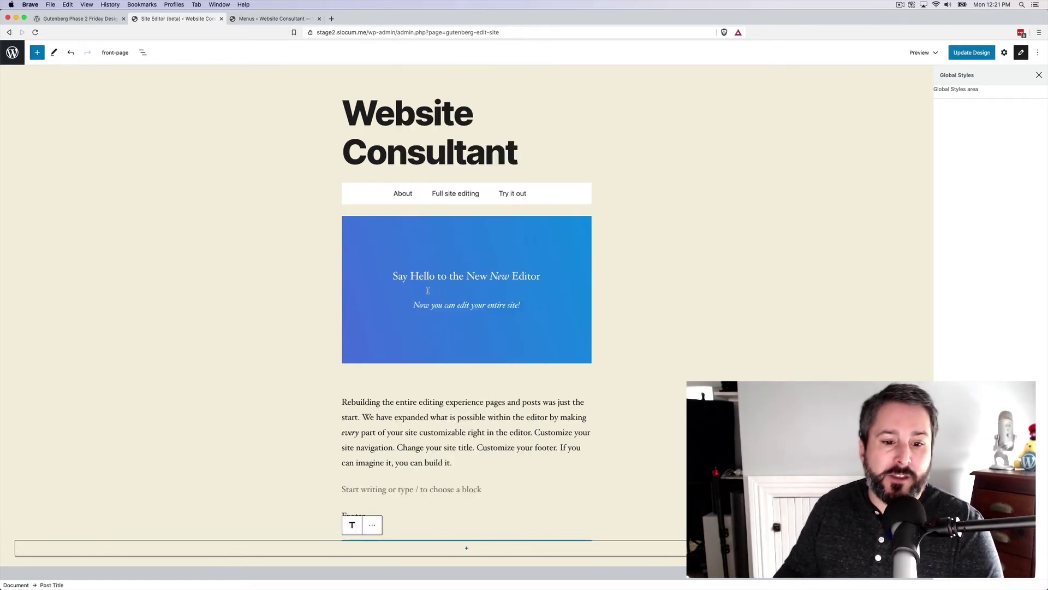
# Bold the word 'expanded' in the introductory paragraph, then select the blue cover block.
pyautogui.click(419, 513)
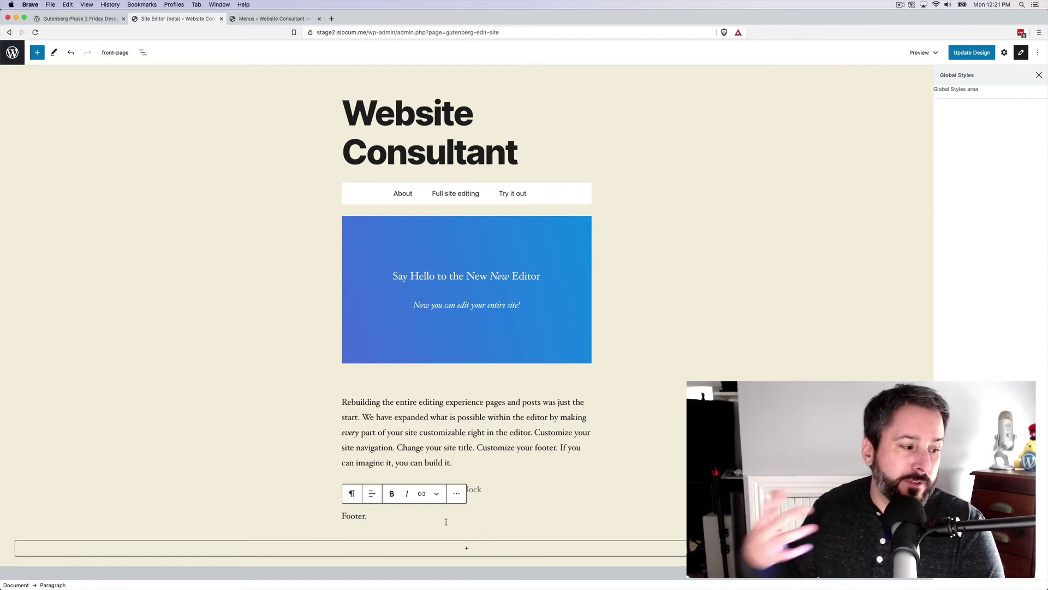
pyautogui.click(455, 432)
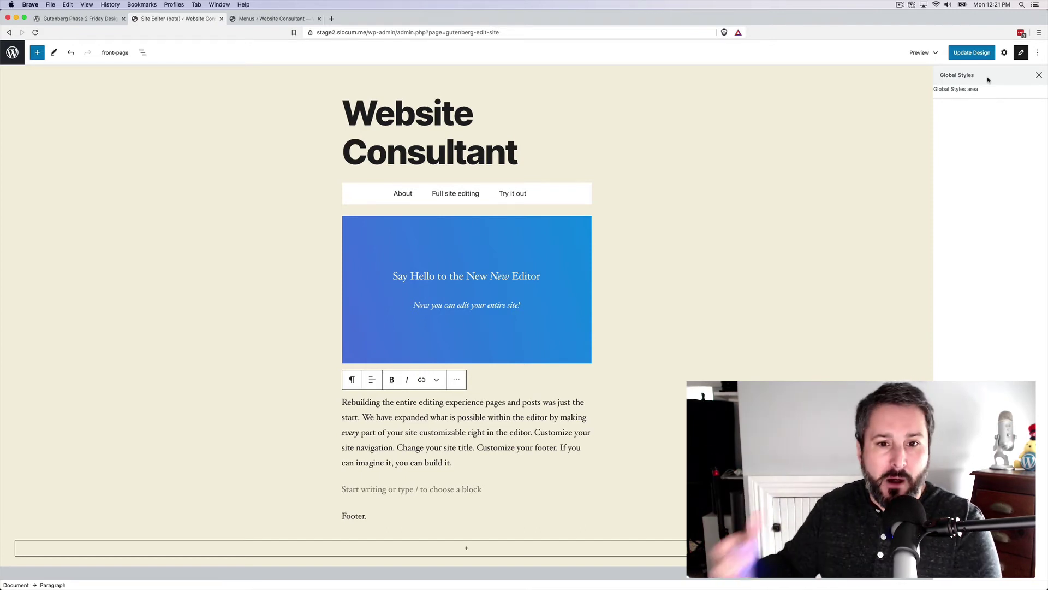
pyautogui.doubleClick(404, 416)
pyautogui.click(392, 380)
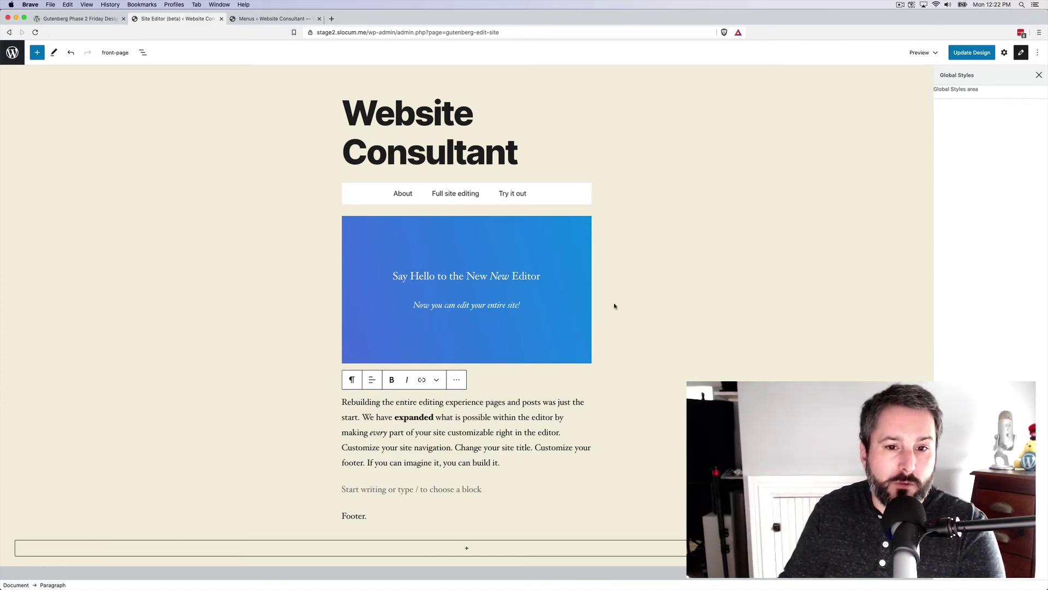
pyautogui.click(538, 318)
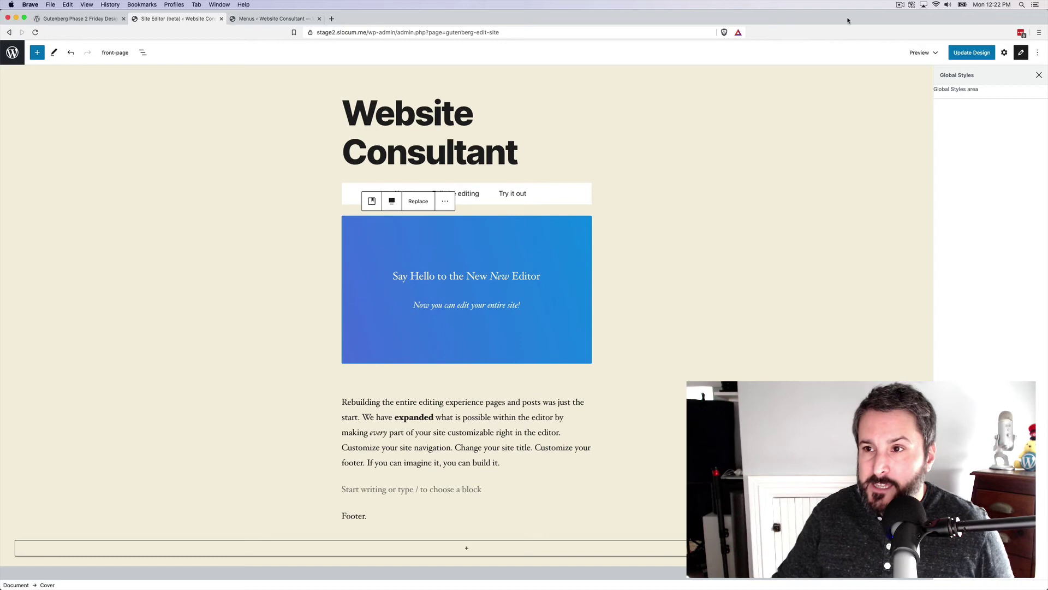
# Append 'add title' to the Website Consultant site title.
pyautogui.click(971, 52)
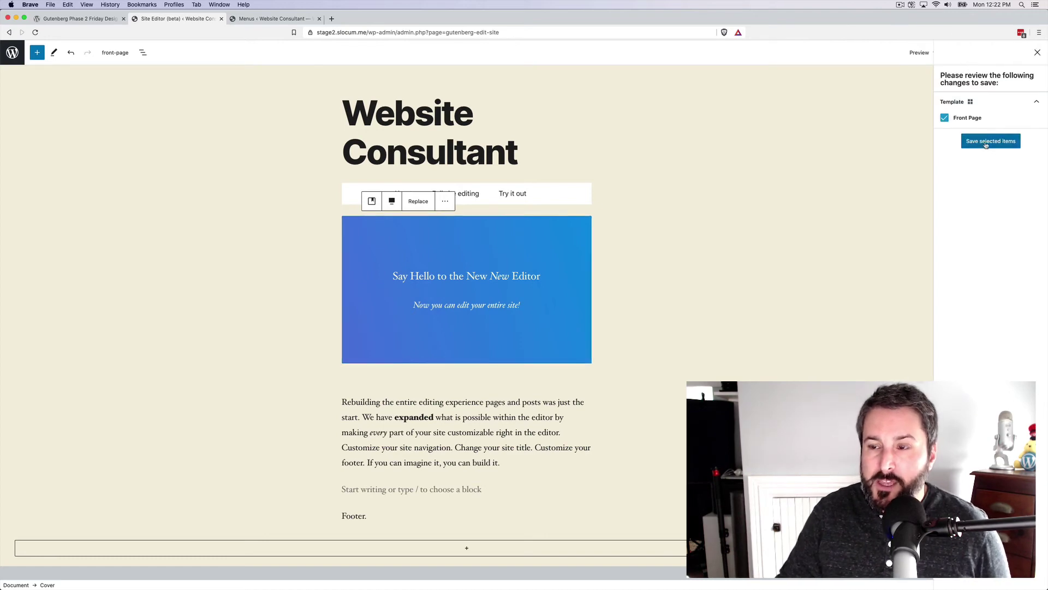
pyautogui.click(451, 152)
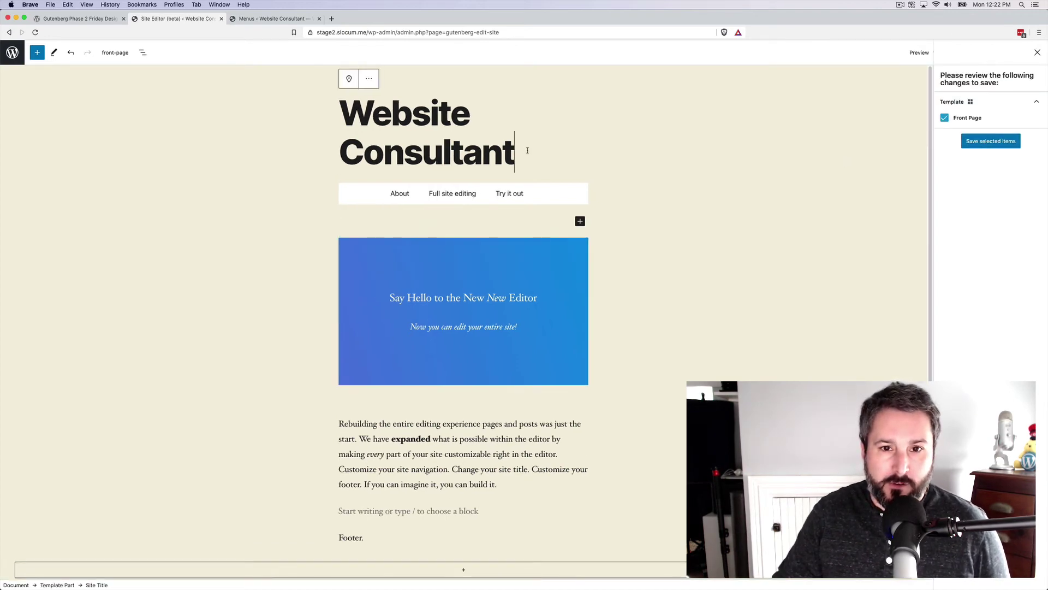
pyautogui.click(528, 151)
pyautogui.write('a')
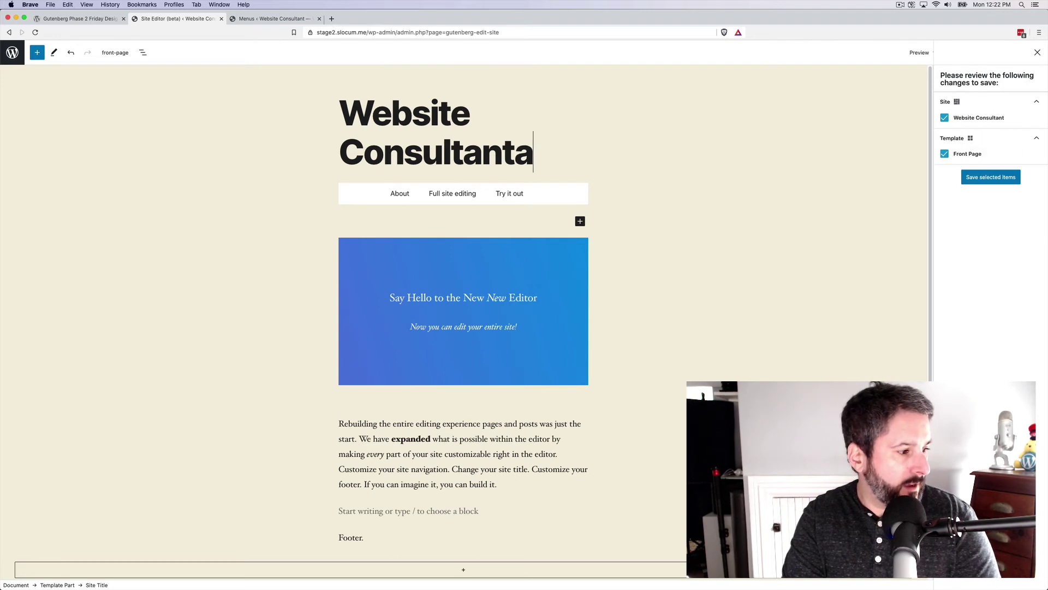
pyautogui.write('dd title')
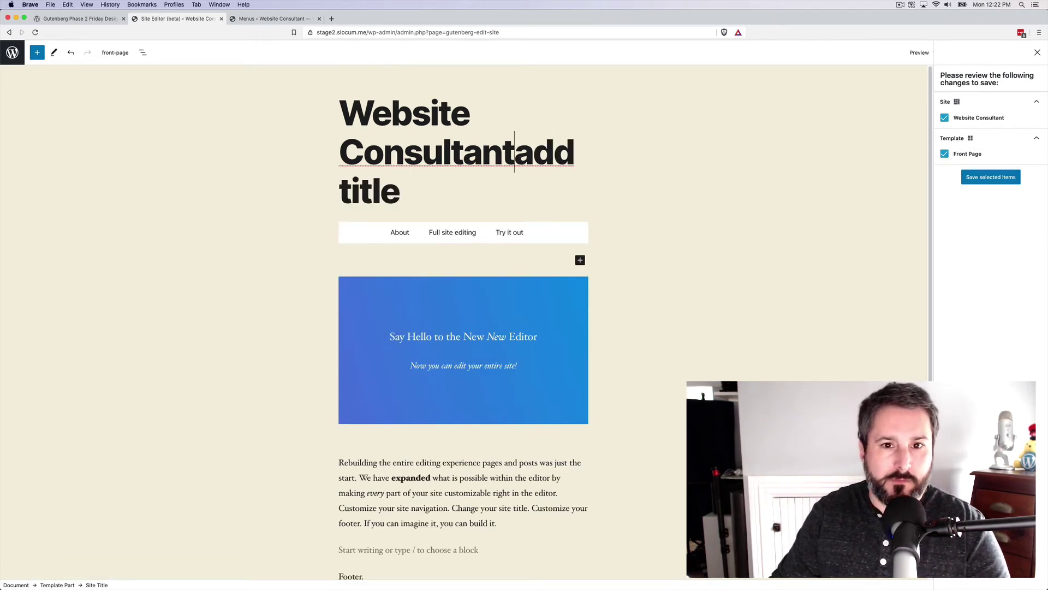
pyautogui.click(485, 198)
# Insert a paragraph reading 'test' after the site title, then glance at the design update post.
pyautogui.click(371, 81)
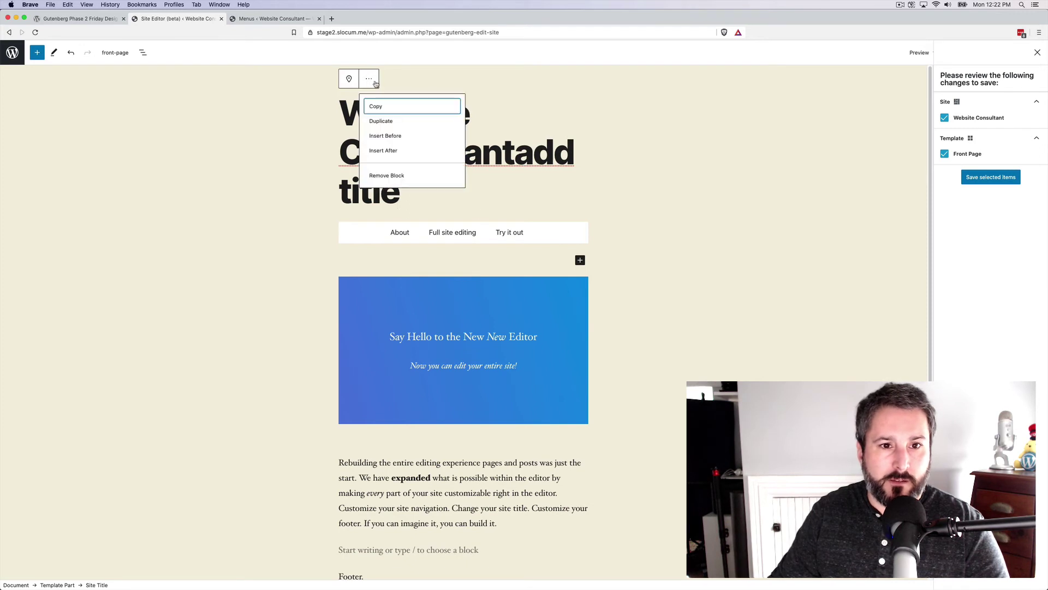
pyautogui.click(398, 152)
pyautogui.click(580, 226)
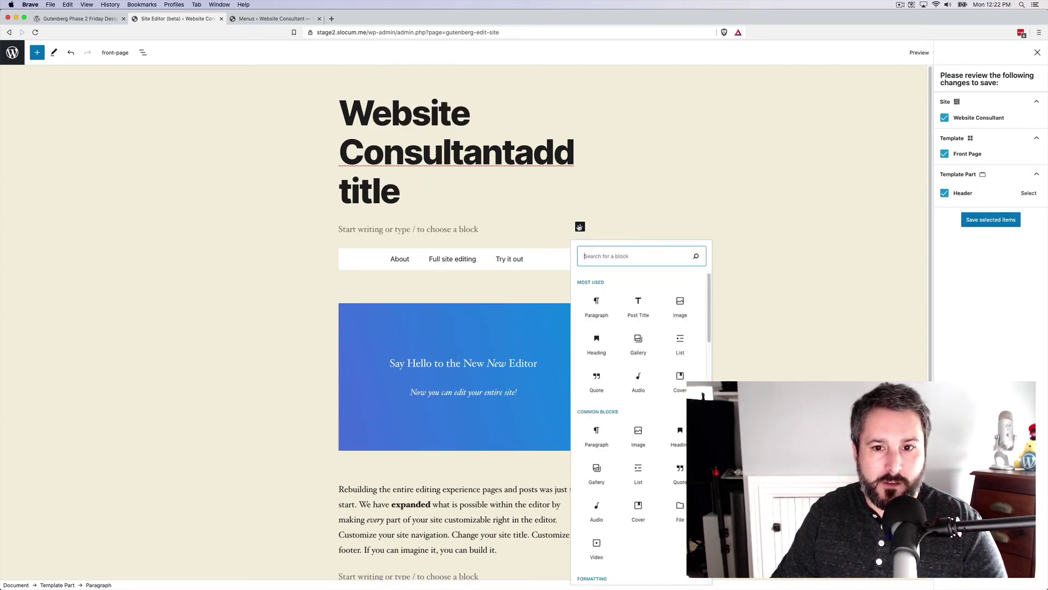
pyautogui.click(590, 299)
pyautogui.write('test')
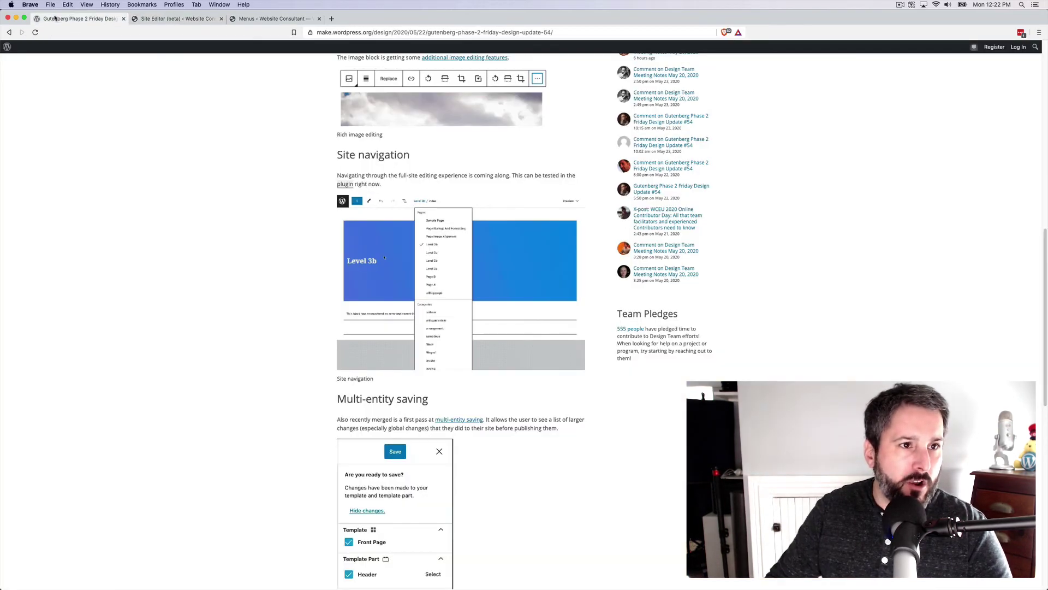
pyautogui.click(79, 19)
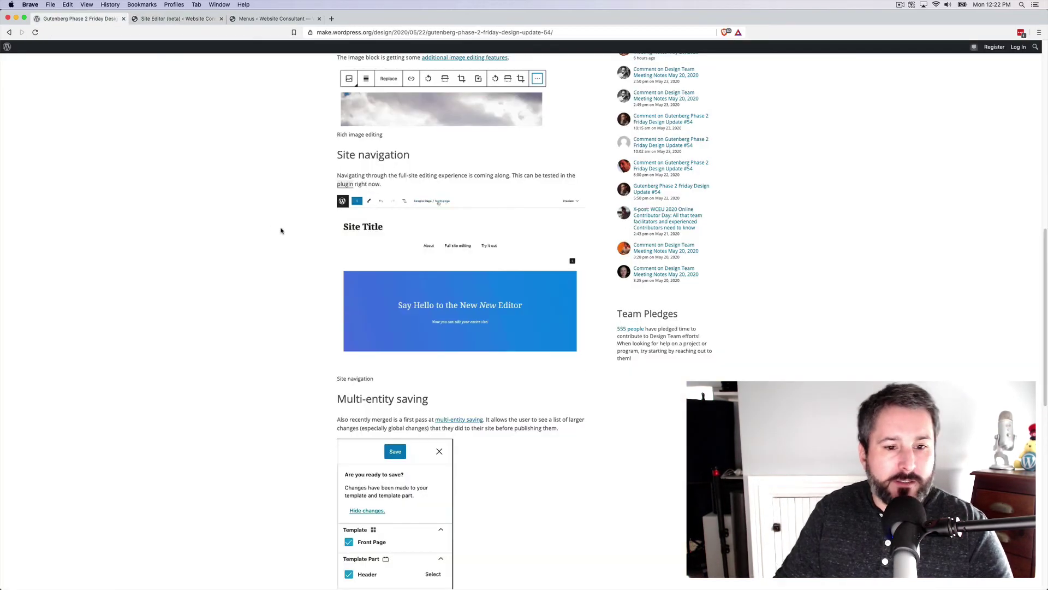
pyautogui.click(173, 20)
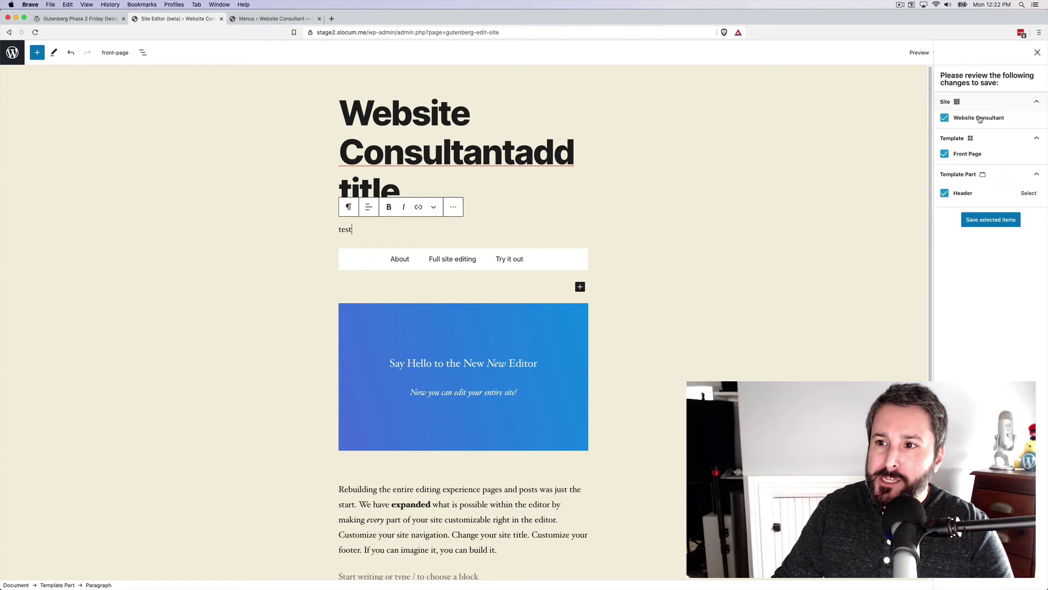
# Replace 'add' with 'title' so the site title reads 'Website Consultant title title'.
pyautogui.moveTo(516, 157); pyautogui.dragTo(575, 159)
pyautogui.write('title')
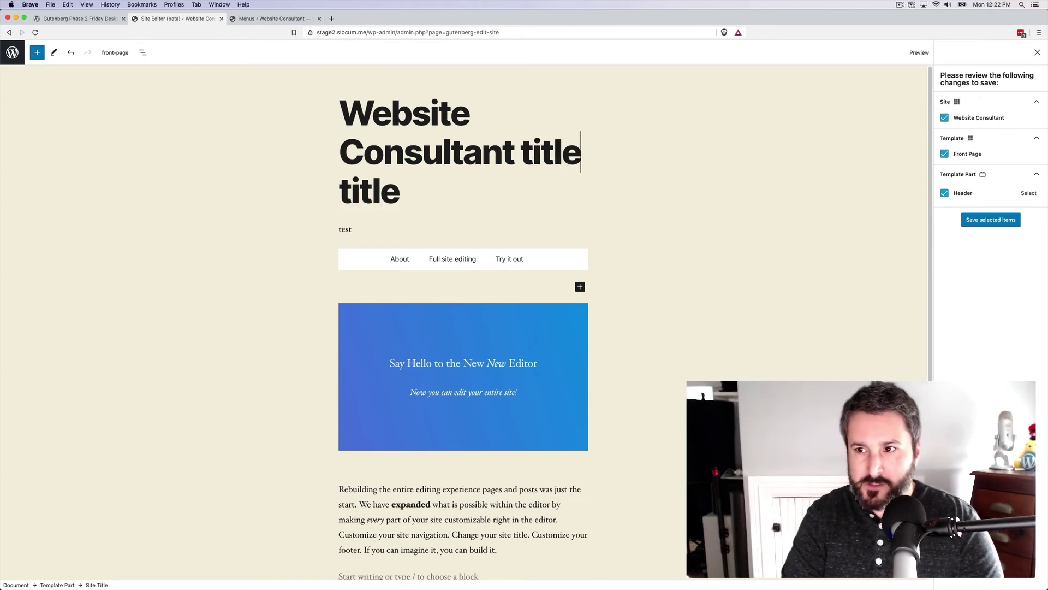